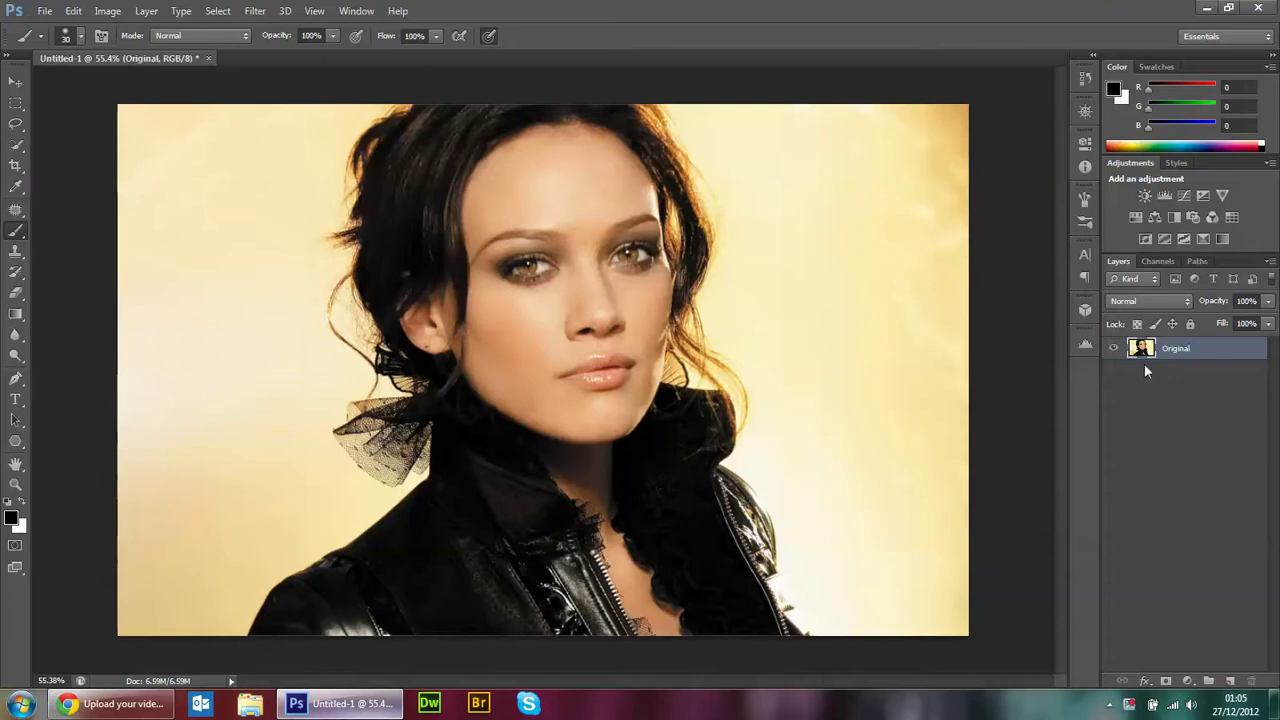
# Duplicate the Original portrait layer and zoom in on the face
pyautogui.moveTo(1145, 352)
pyautogui.mouseDown()
pyautogui.moveTo(1145, 676)
pyautogui.moveTo(1232, 681)
pyautogui.mouseUp()
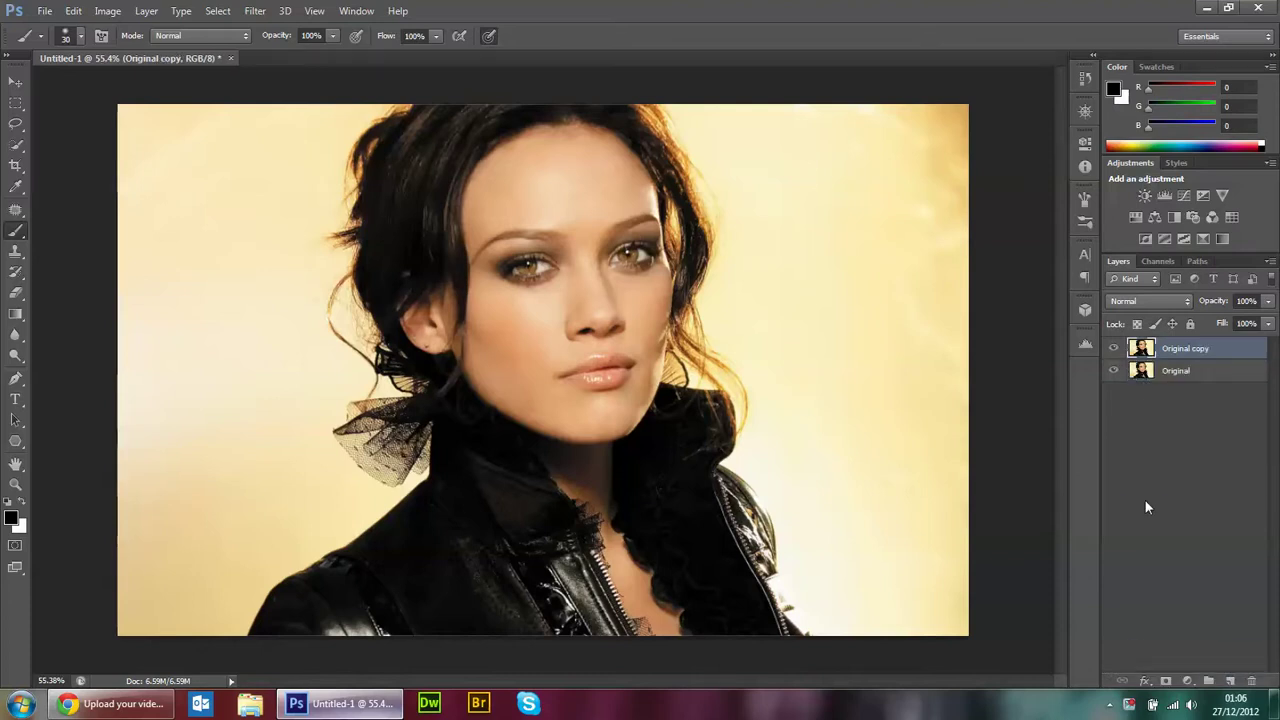
pyautogui.scroll(4, 583, 187)
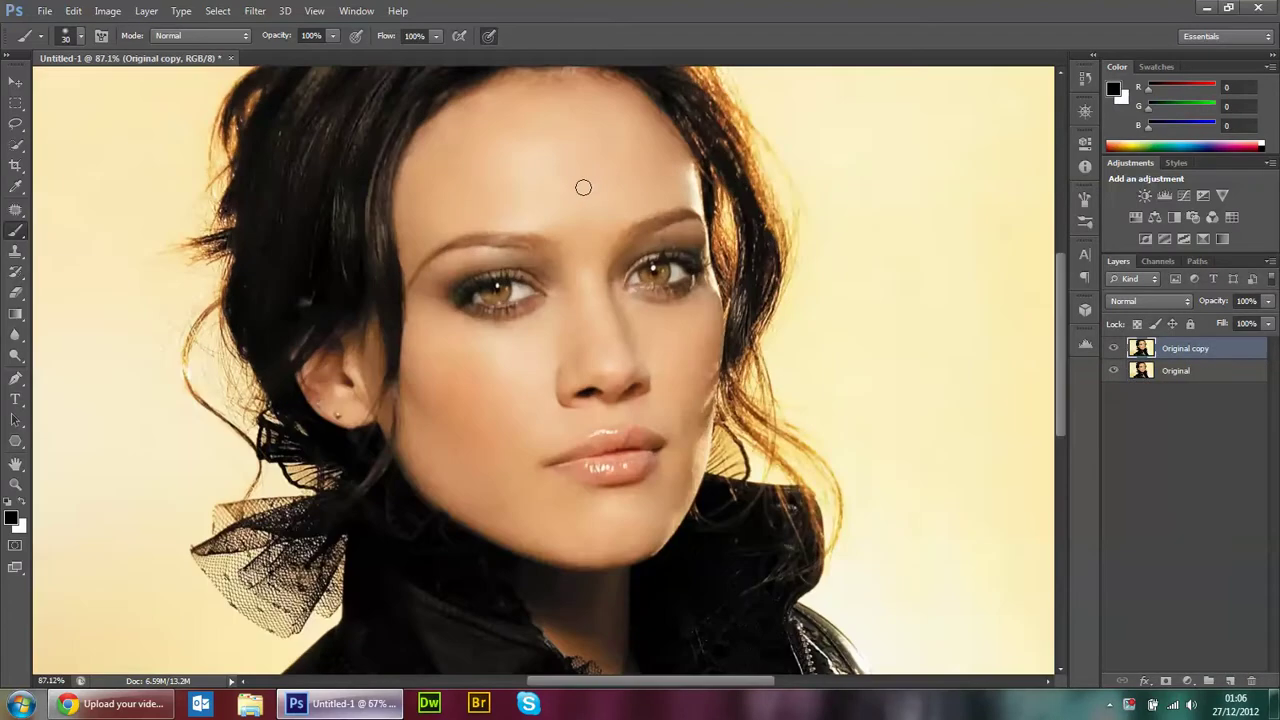
pyautogui.scroll(6, 581, 230)
pyautogui.scroll(2, 565, 300)
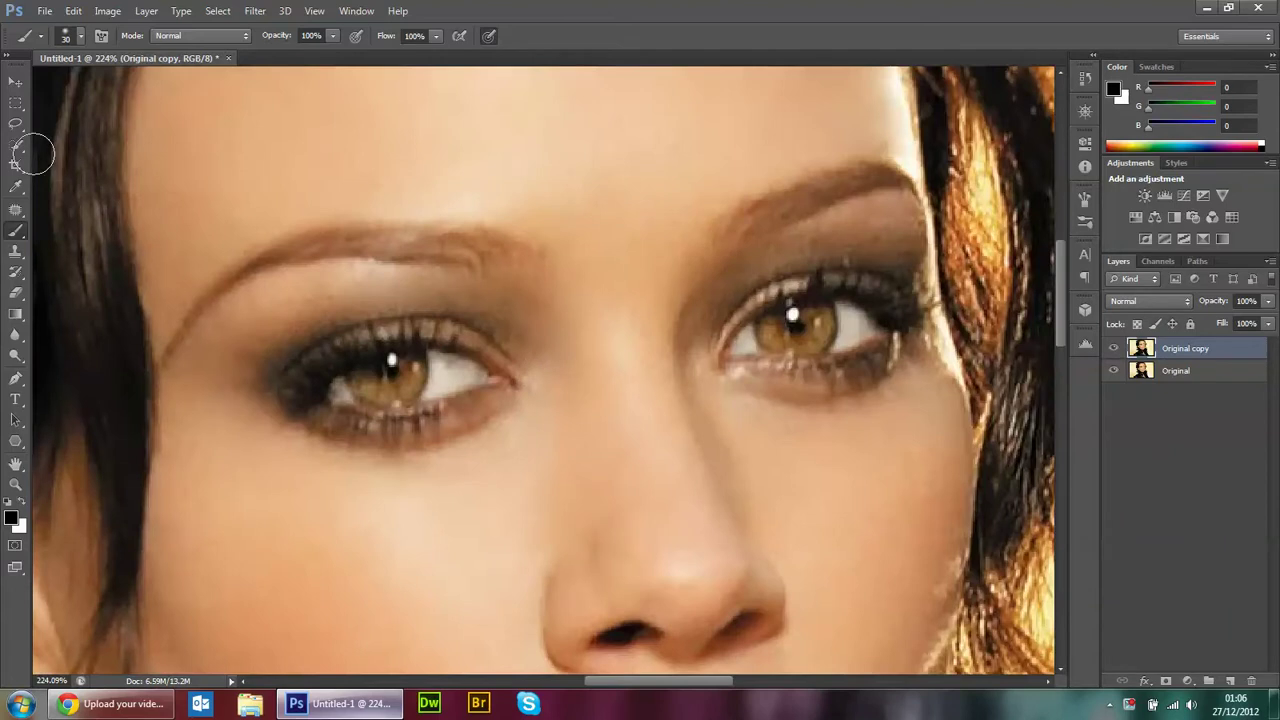
# Lasso the left iris, then add the right iris to the selection
pyautogui.click(18, 125)
pyautogui.click(44, 124)
pyautogui.scroll(8, 371, 394)
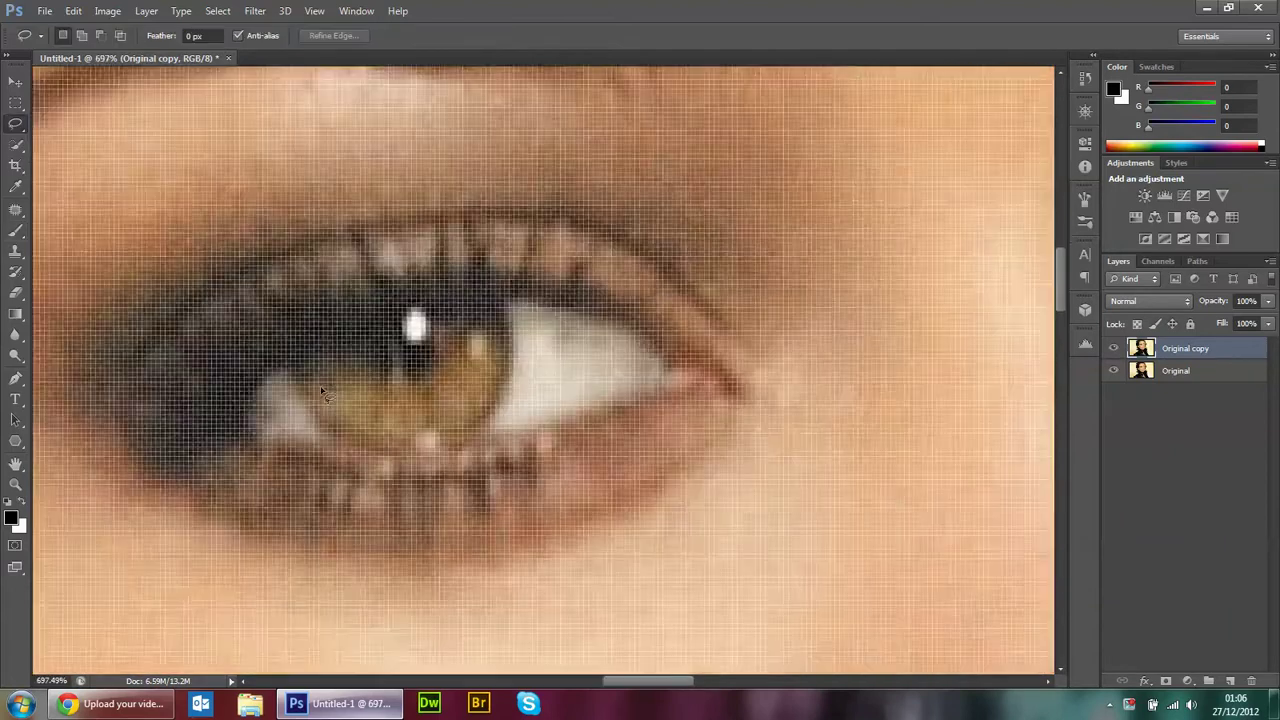
pyautogui.moveTo(286, 387)
pyautogui.mouseDown()
pyautogui.moveTo(548, 313)
pyautogui.moveTo(512, 286)
pyautogui.moveTo(405, 290)
pyautogui.moveTo(280, 358)
pyautogui.moveTo(285, 380)
pyautogui.mouseUp()
pyautogui.scroll(-3, 410, 310)
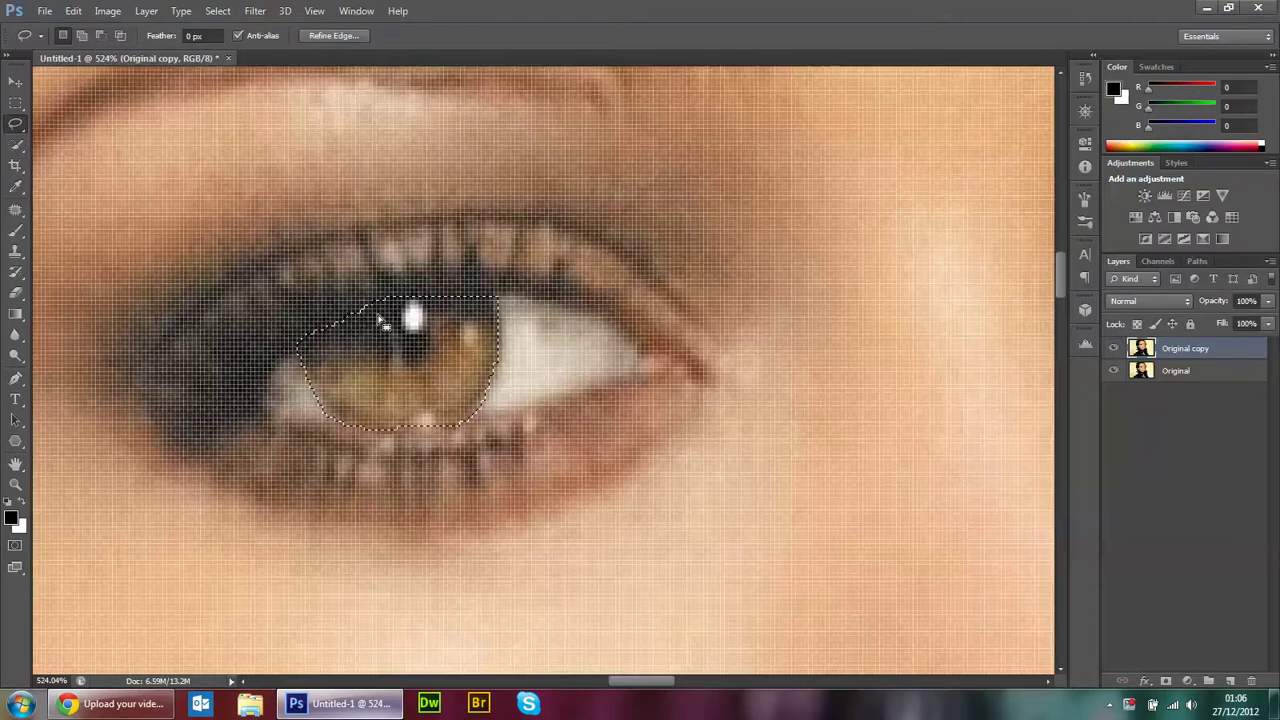
pyautogui.scroll(-3, 500, 300)
pyautogui.scroll(-3, 770, 290)
pyautogui.scroll(3, 770, 290)
pyautogui.scroll(3, 700, 300)
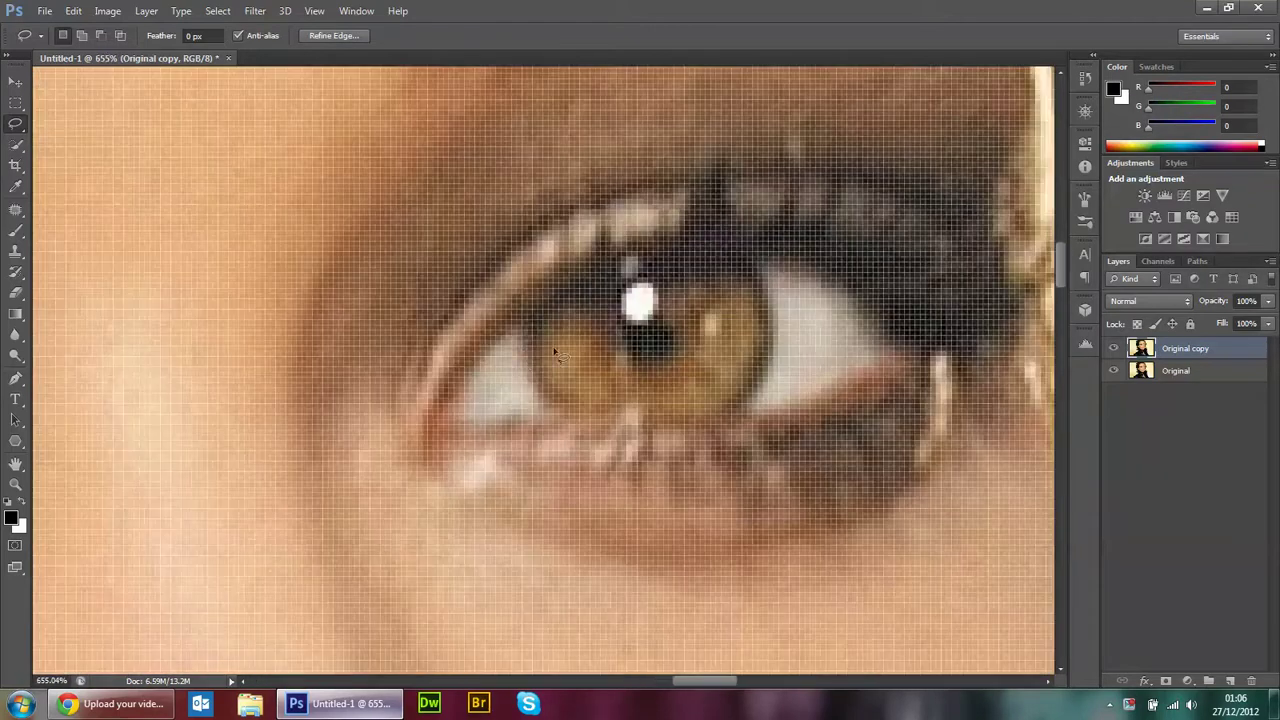
pyautogui.moveTo(523, 347)
pyautogui.mouseDown()
pyautogui.moveTo(560, 414)
pyautogui.moveTo(743, 420)
pyautogui.moveTo(780, 310)
pyautogui.moveTo(745, 266)
pyautogui.moveTo(600, 289)
pyautogui.moveTo(545, 313)
pyautogui.moveTo(522, 342)
pyautogui.mouseUp()
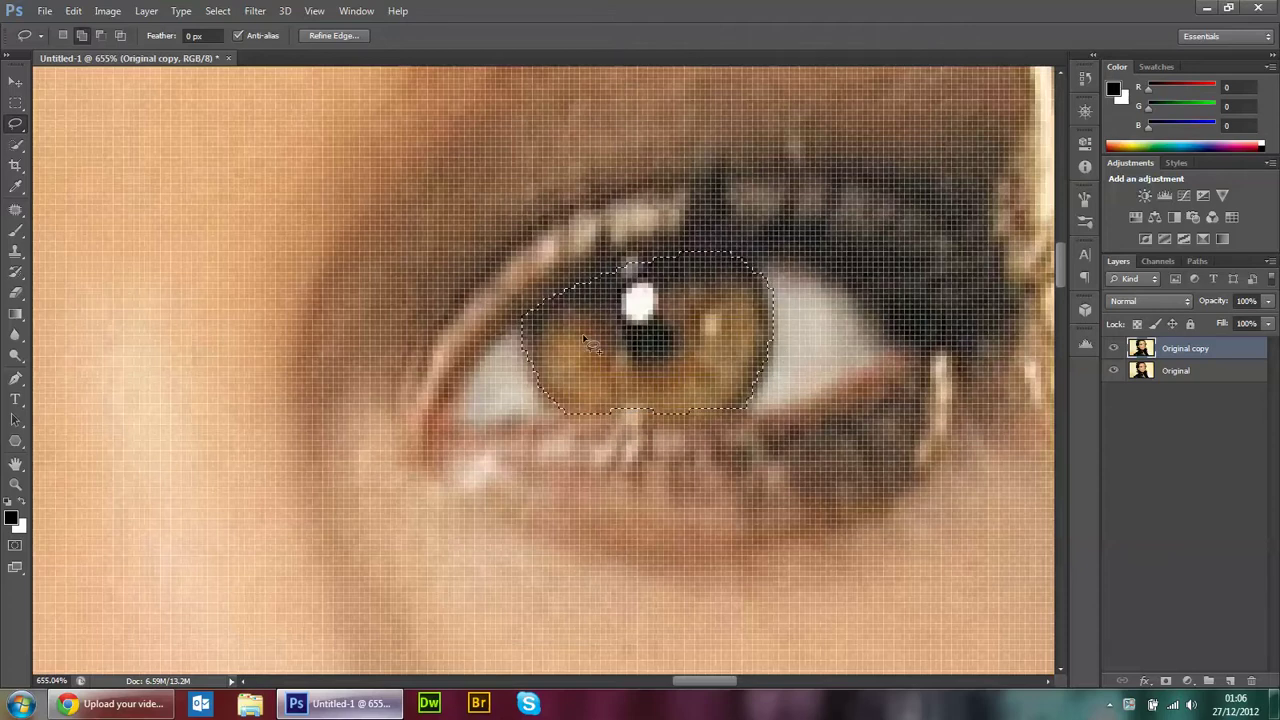
pyautogui.scroll(-3, 585, 342)
pyautogui.scroll(2, 157, 365)
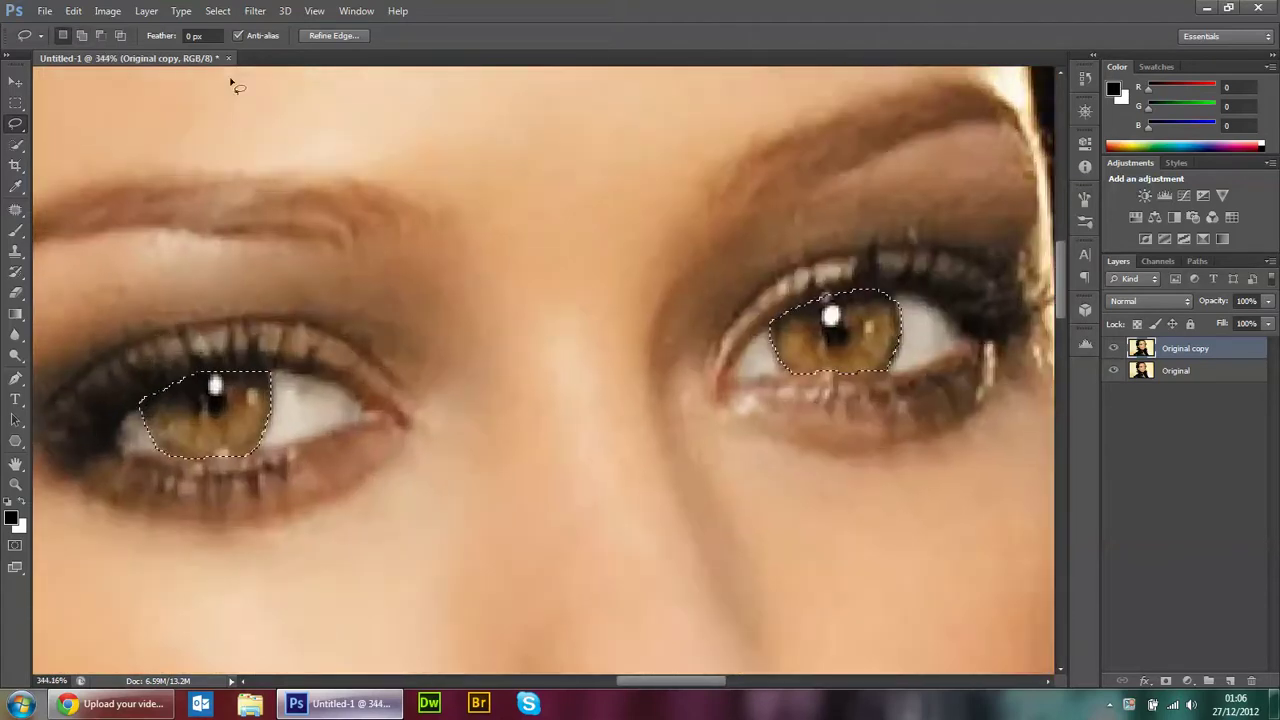
# Refine the iris selection edge with Smooth 19, Radius 2.3, Contrast 41, Shift Edge +33
pyautogui.click(217, 11)
pyautogui.click(255, 170)
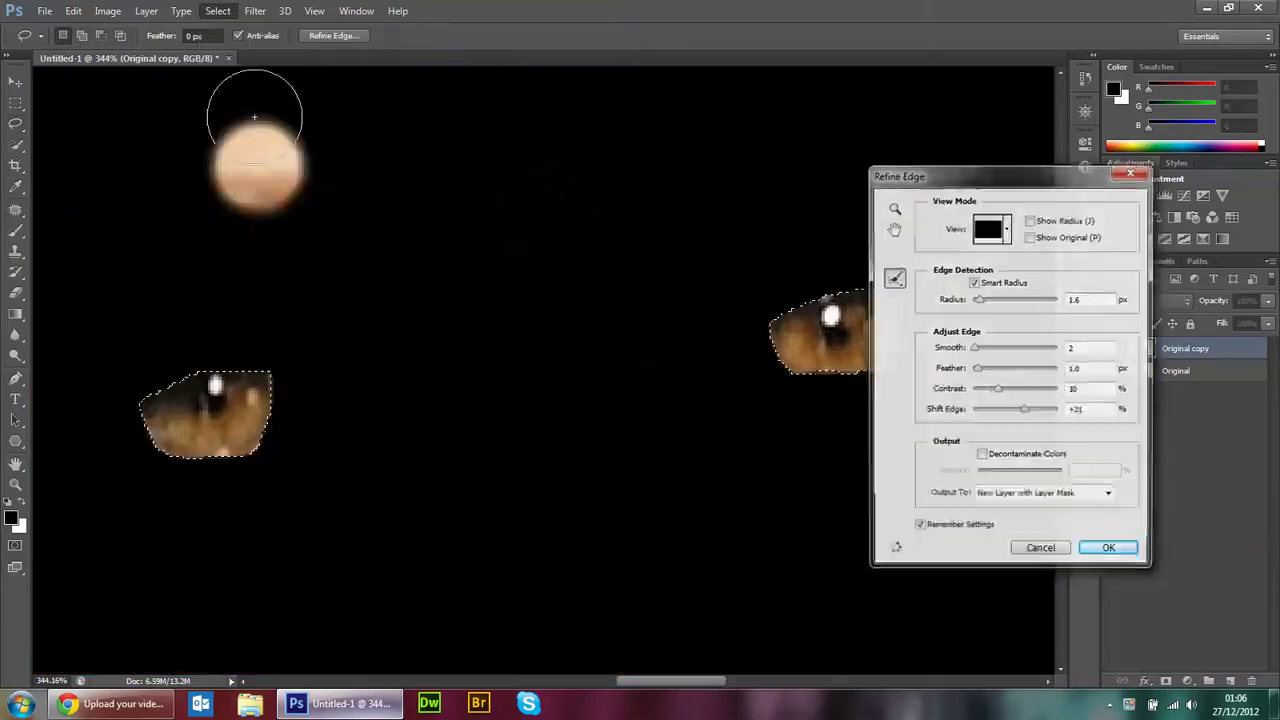
pyautogui.moveTo(943, 185); pyautogui.dragTo(422, 190)
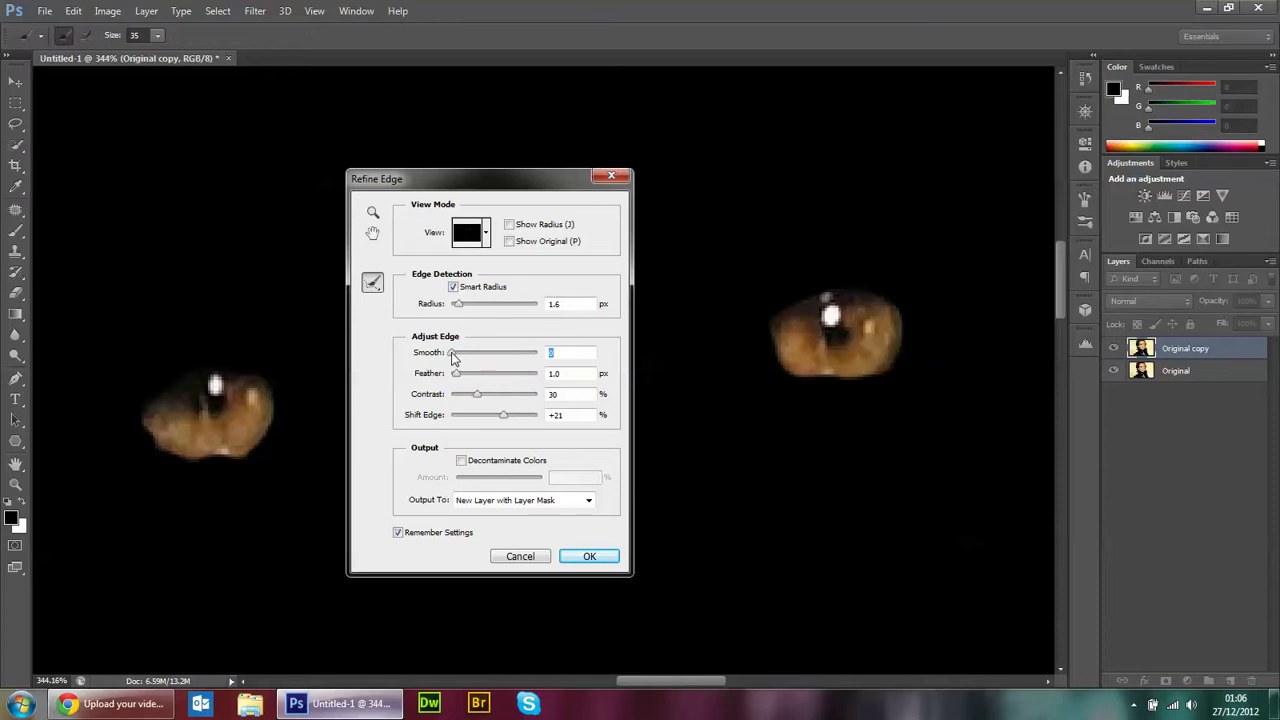
pyautogui.moveTo(452, 356); pyautogui.dragTo(465, 358)
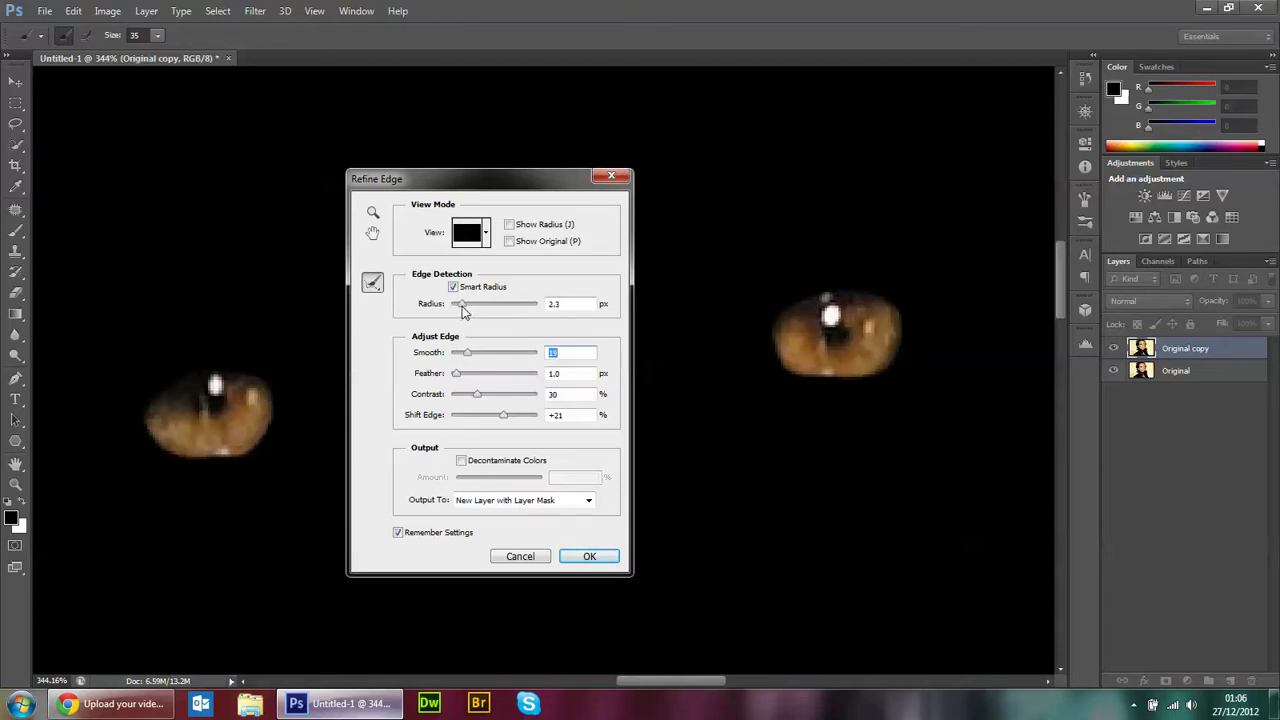
pyautogui.click(462, 306)
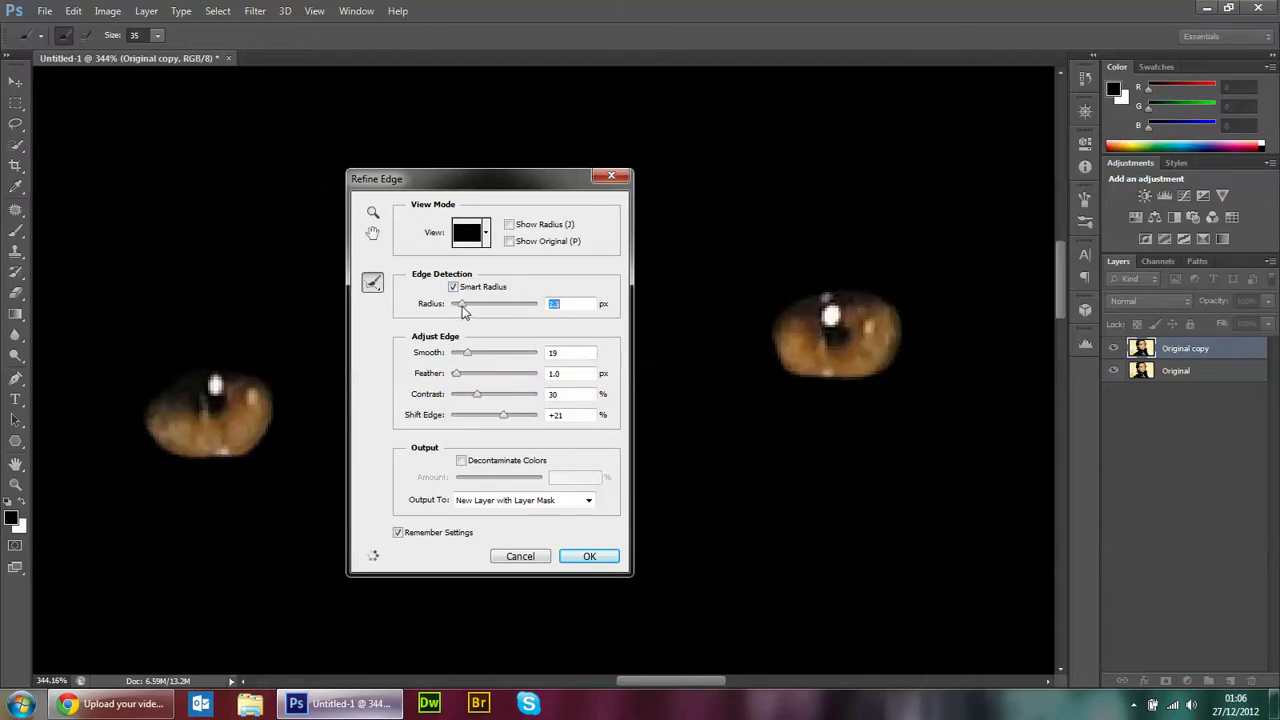
pyautogui.click(476, 397)
pyautogui.moveTo(479, 397); pyautogui.dragTo(487, 397)
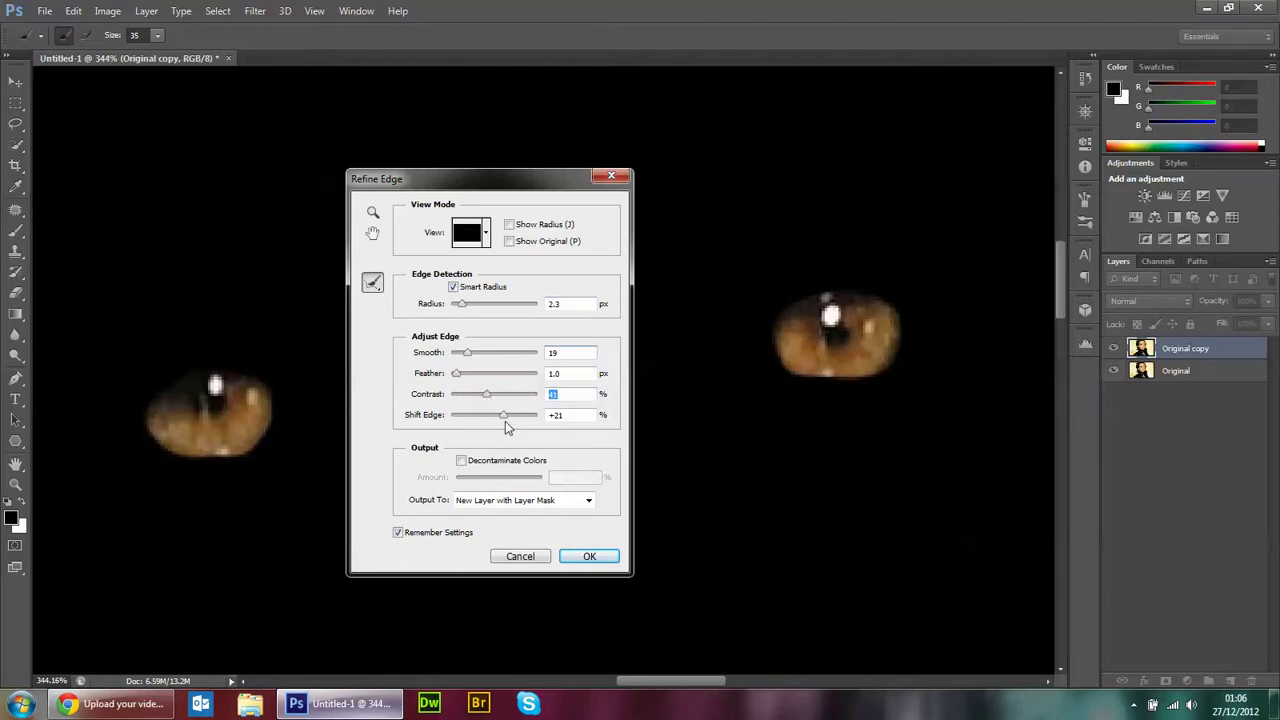
pyautogui.moveTo(504, 415); pyautogui.dragTo(509, 415)
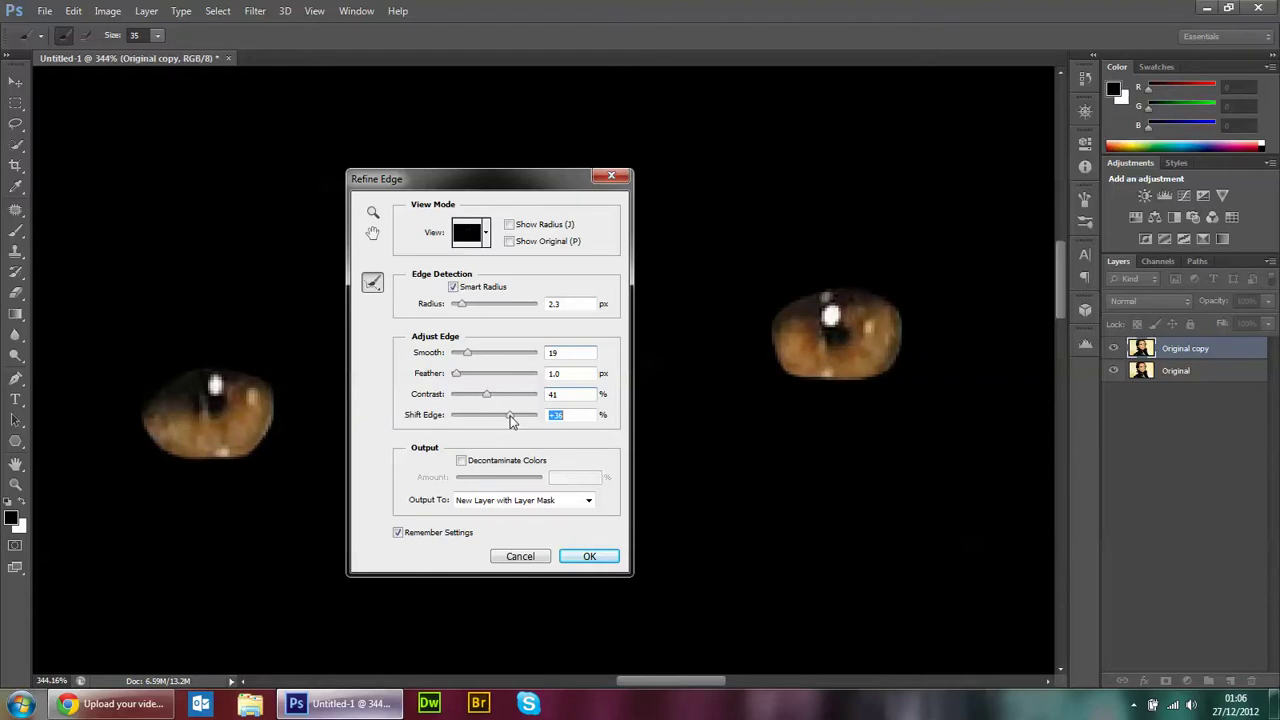
pyautogui.moveTo(510, 421); pyautogui.dragTo(507, 423)
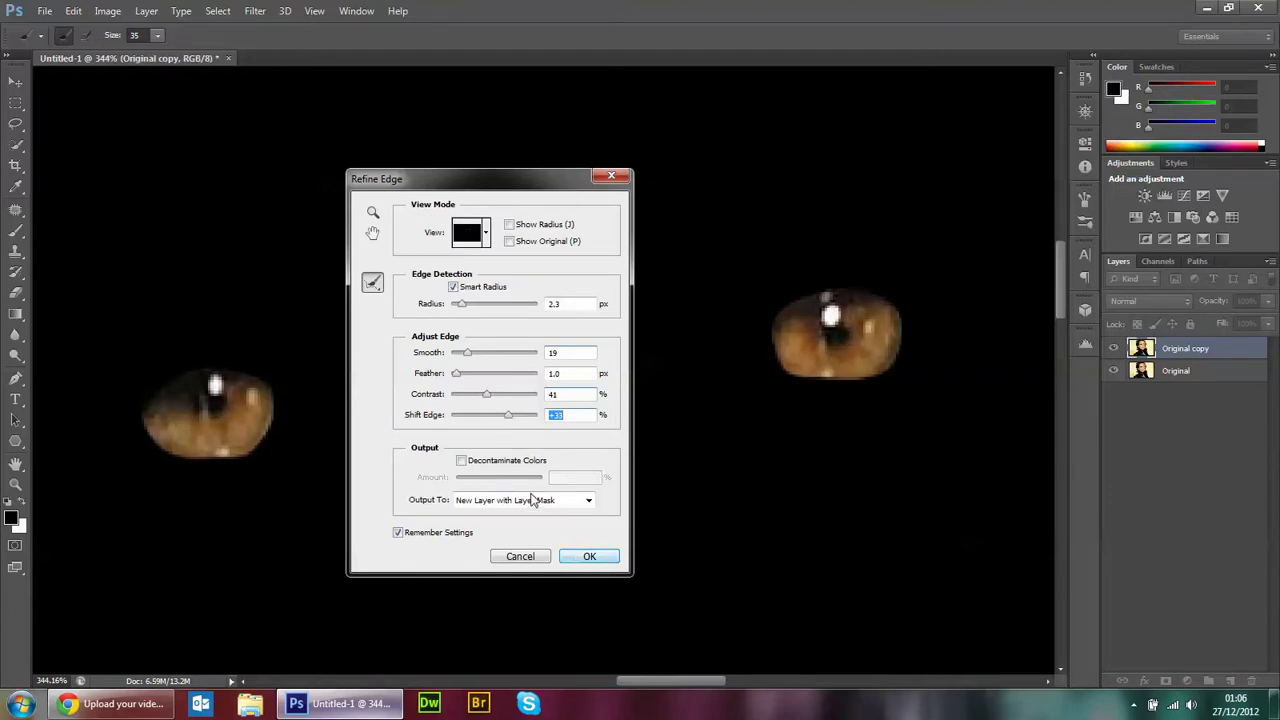
# Output the refined irises to a new masked layer and hide the Original layer
pyautogui.click(580, 556)
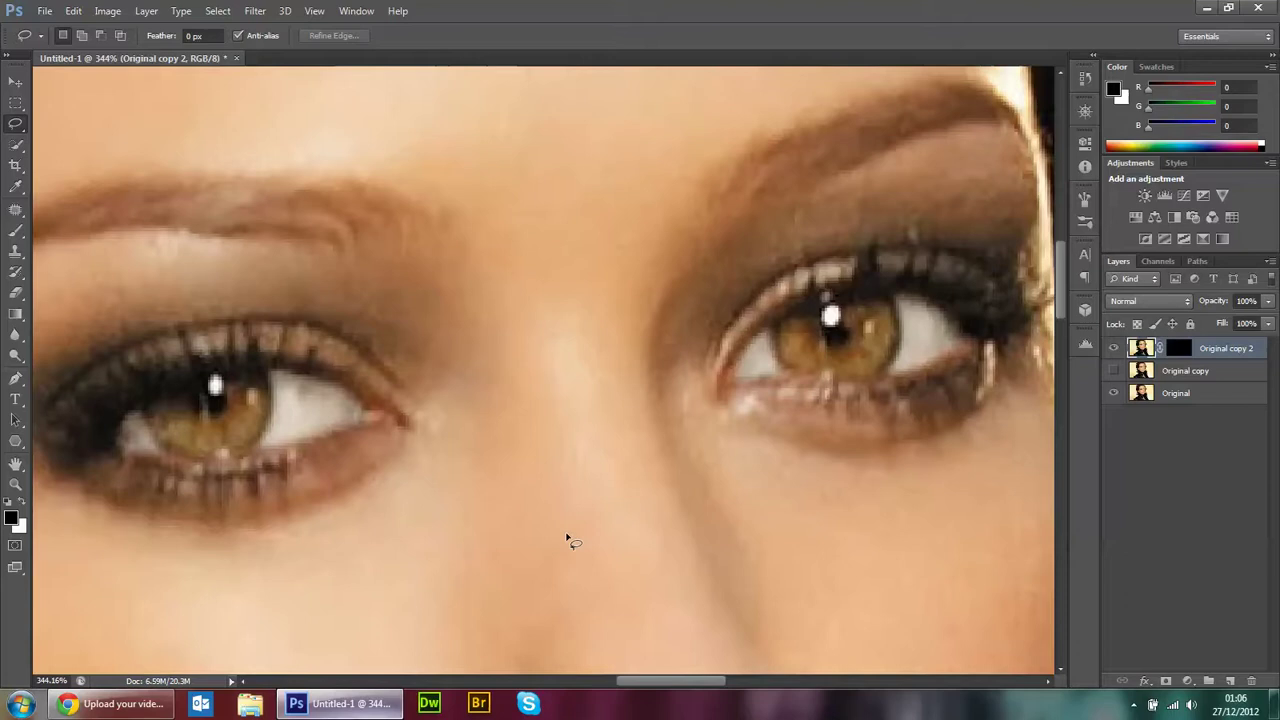
pyautogui.scroll(-2, 543, 449)
pyautogui.scroll(-2, 541, 450)
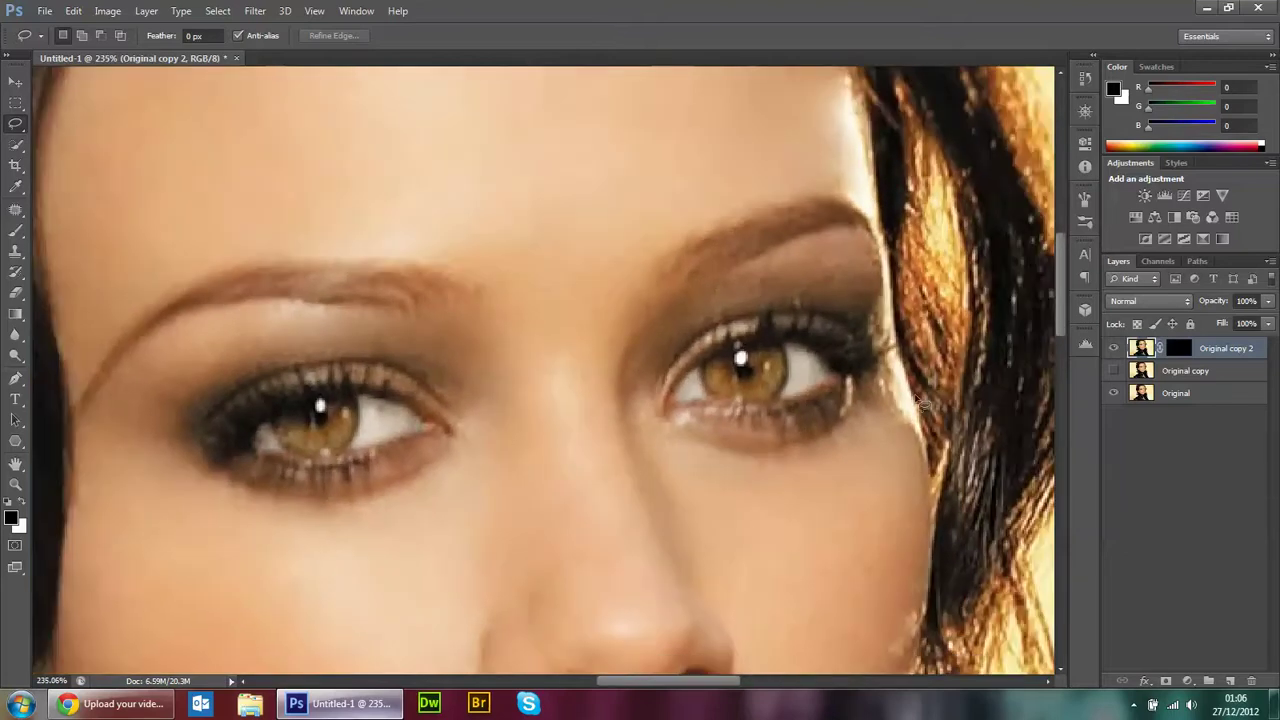
pyautogui.click(1114, 393)
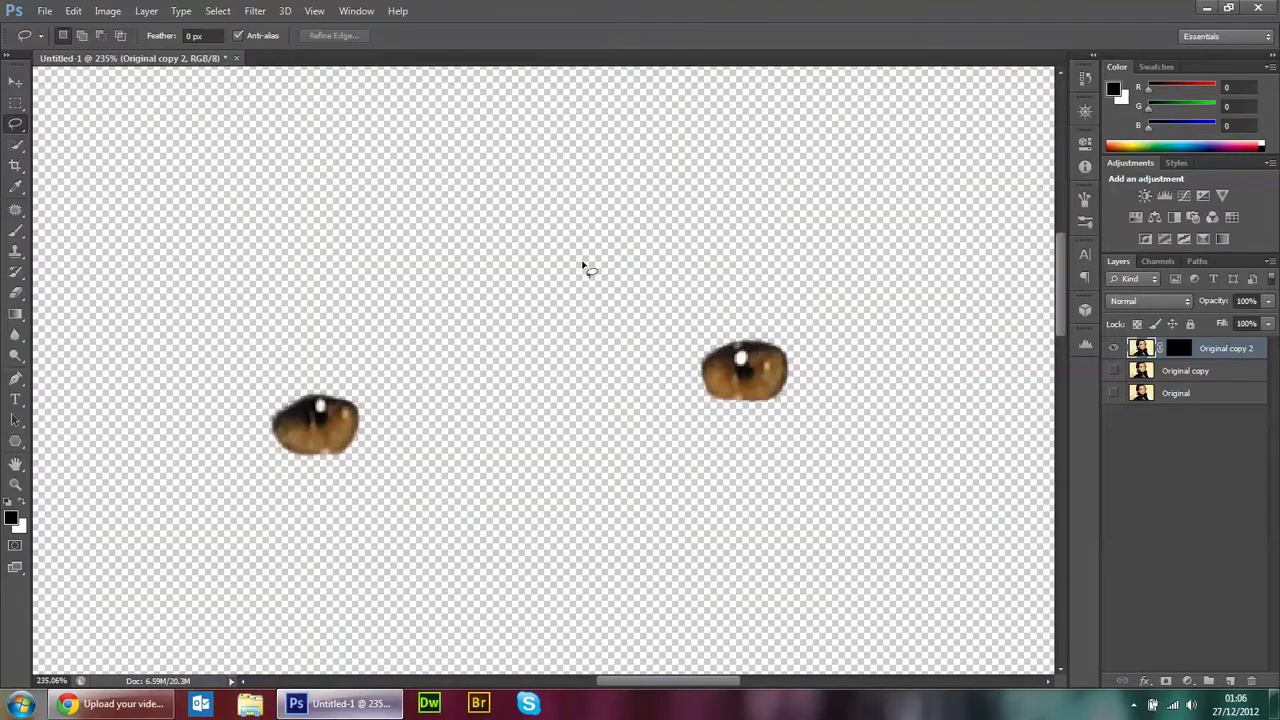
# Recolour the irises vivid red with Hue/Saturation and show Original copy again
pyautogui.click(108, 11)
pyautogui.moveTo(131, 51)
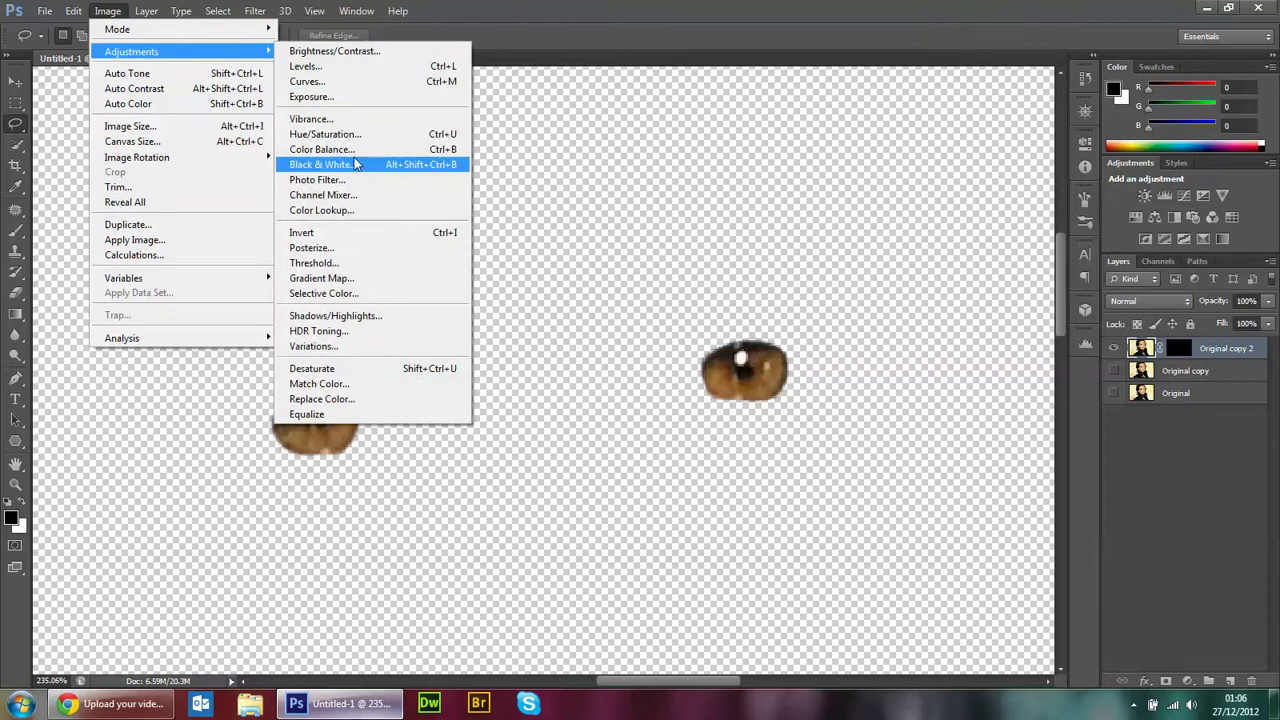
pyautogui.click(343, 134)
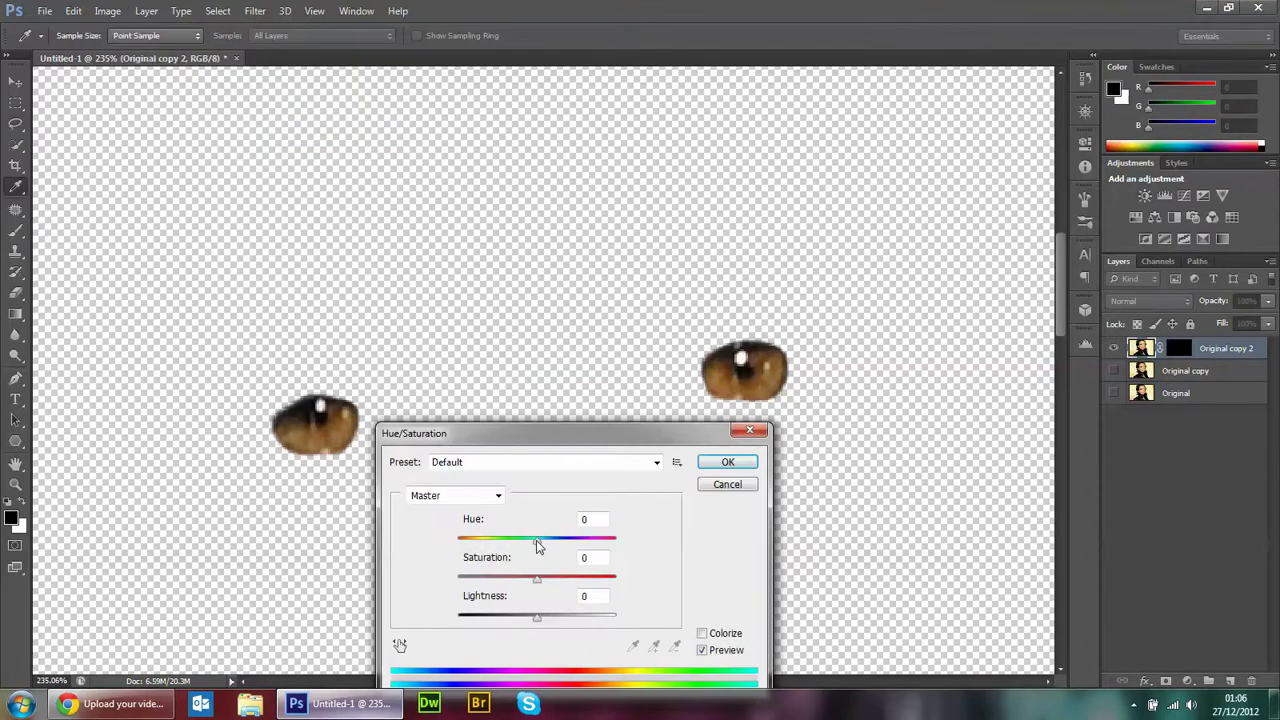
pyautogui.moveTo(536, 541)
pyautogui.mouseDown()
pyautogui.moveTo(577, 537)
pyautogui.moveTo(485, 543)
pyautogui.moveTo(551, 580)
pyautogui.moveTo(541, 620)
pyautogui.mouseUp()
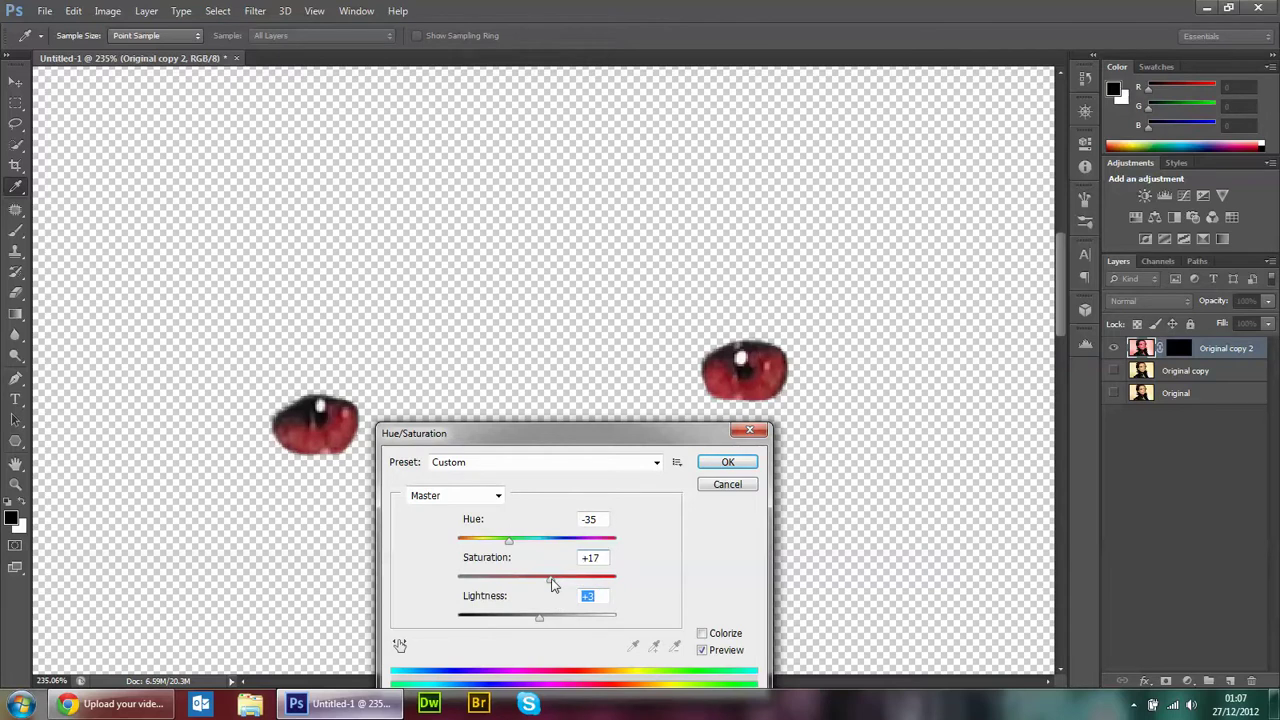
pyautogui.click(559, 580)
pyautogui.click(730, 459)
pyautogui.click(1114, 371)
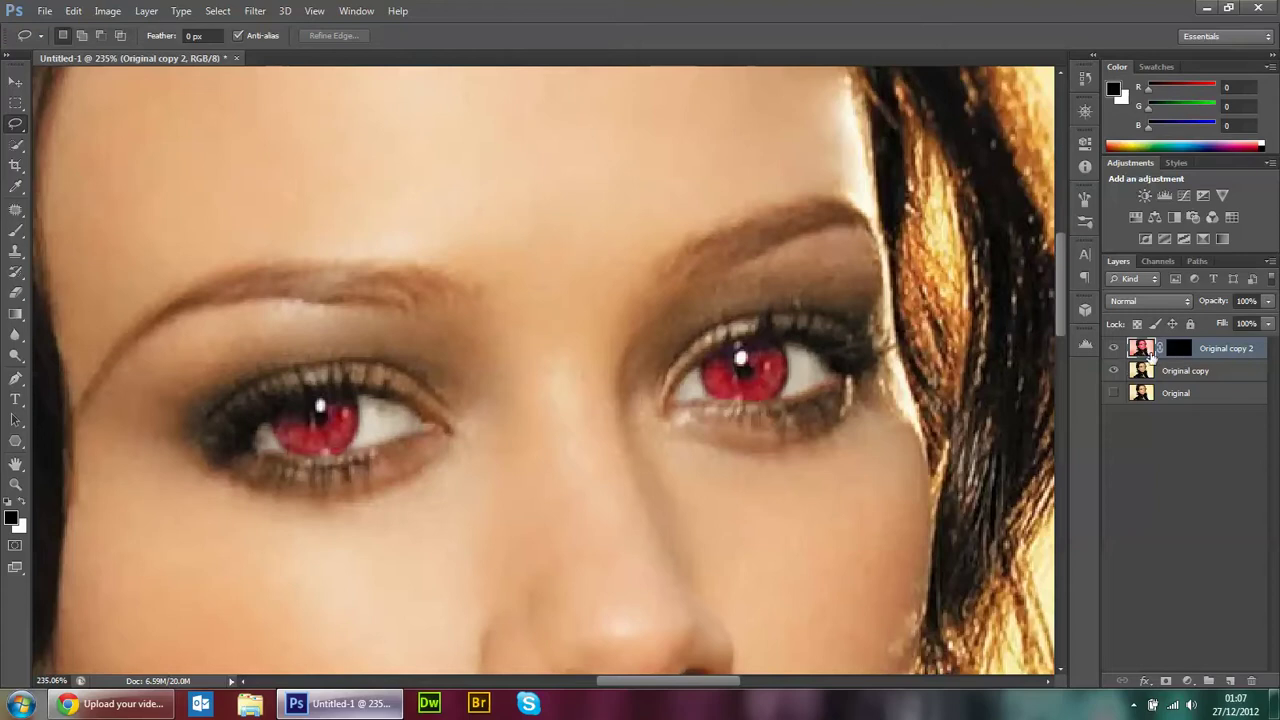
# Switch the Layers panel to medium-size thumbnails
pyautogui.rightClick(1152, 352)
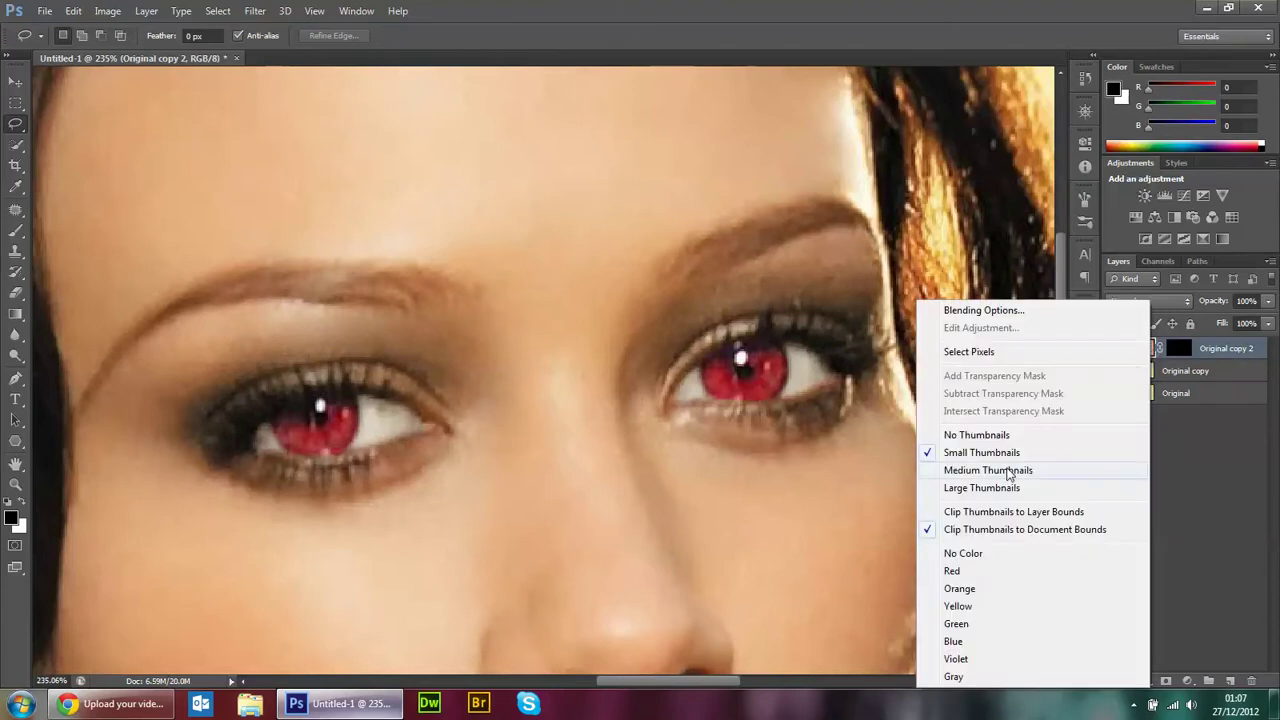
pyautogui.click(988, 470)
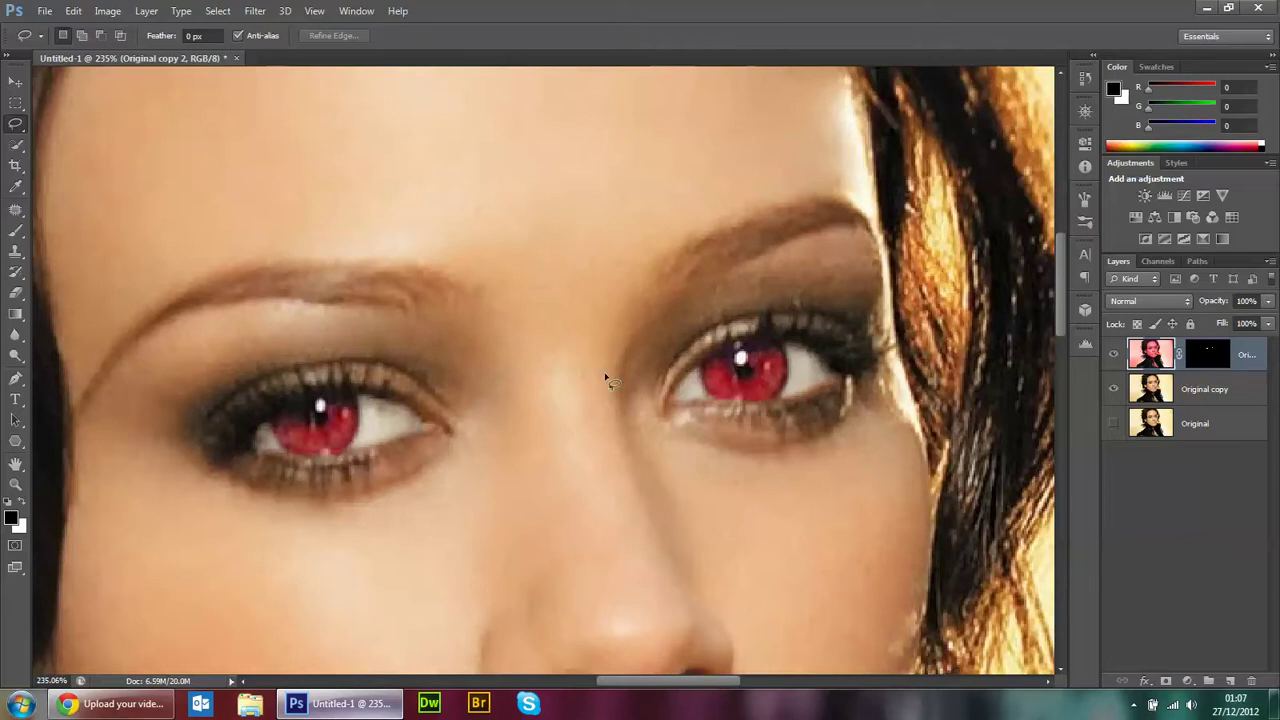
pyautogui.scroll(-3, 588, 358)
pyautogui.scroll(-2, 543, 337)
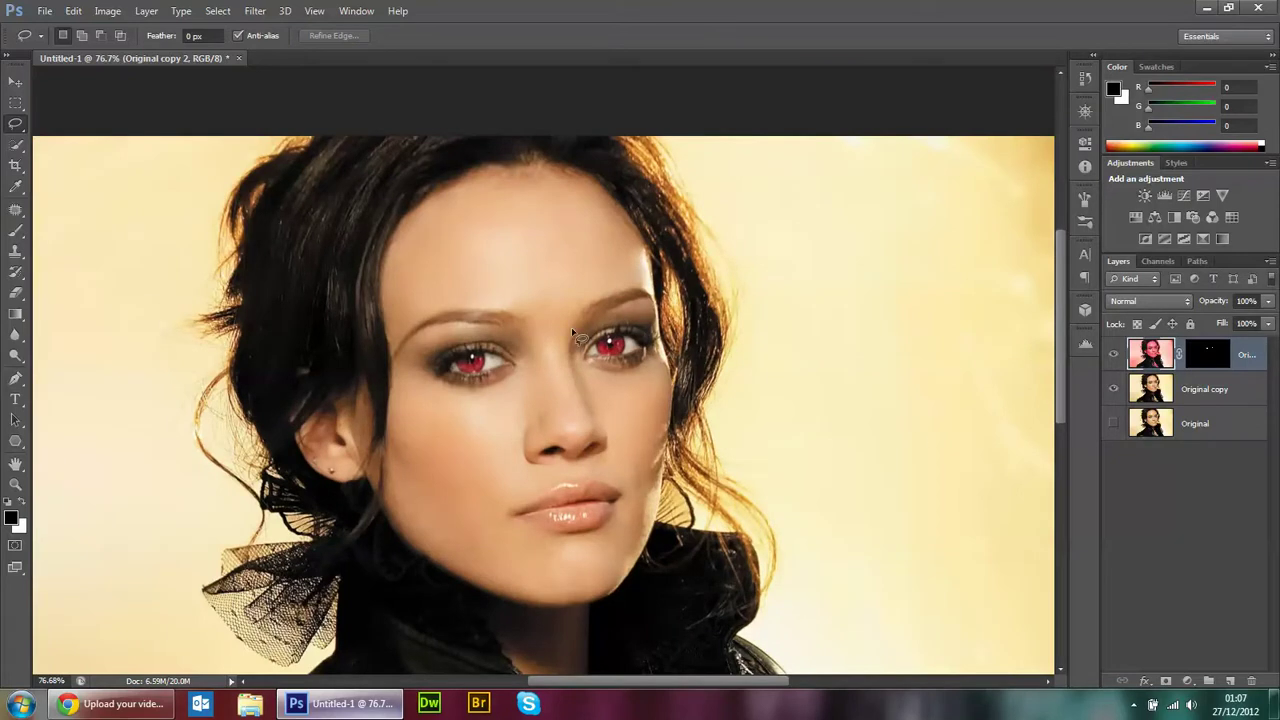
# Merge Original copy with the red-iris layer into Original copy 2
pyautogui.keyDown('shift'); pyautogui.click(1222, 388); pyautogui.keyUp('shift')
pyautogui.rightClick(1218, 385)
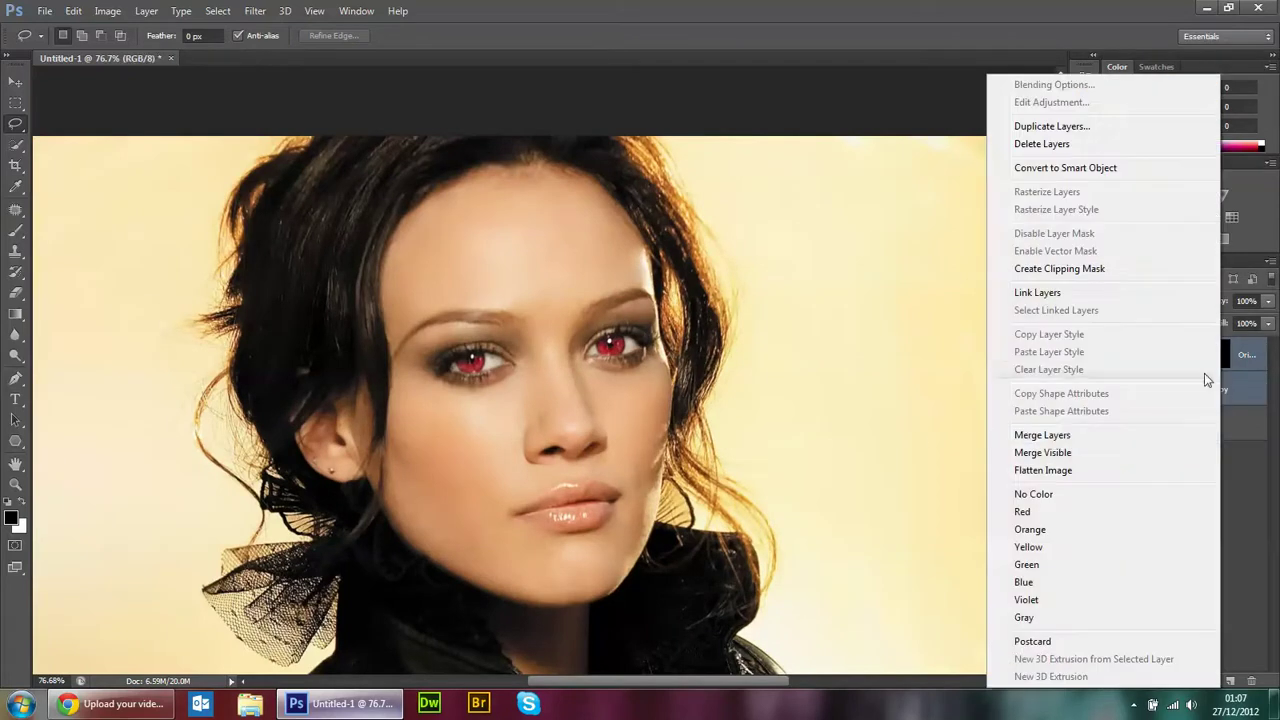
pyautogui.click(1060, 432)
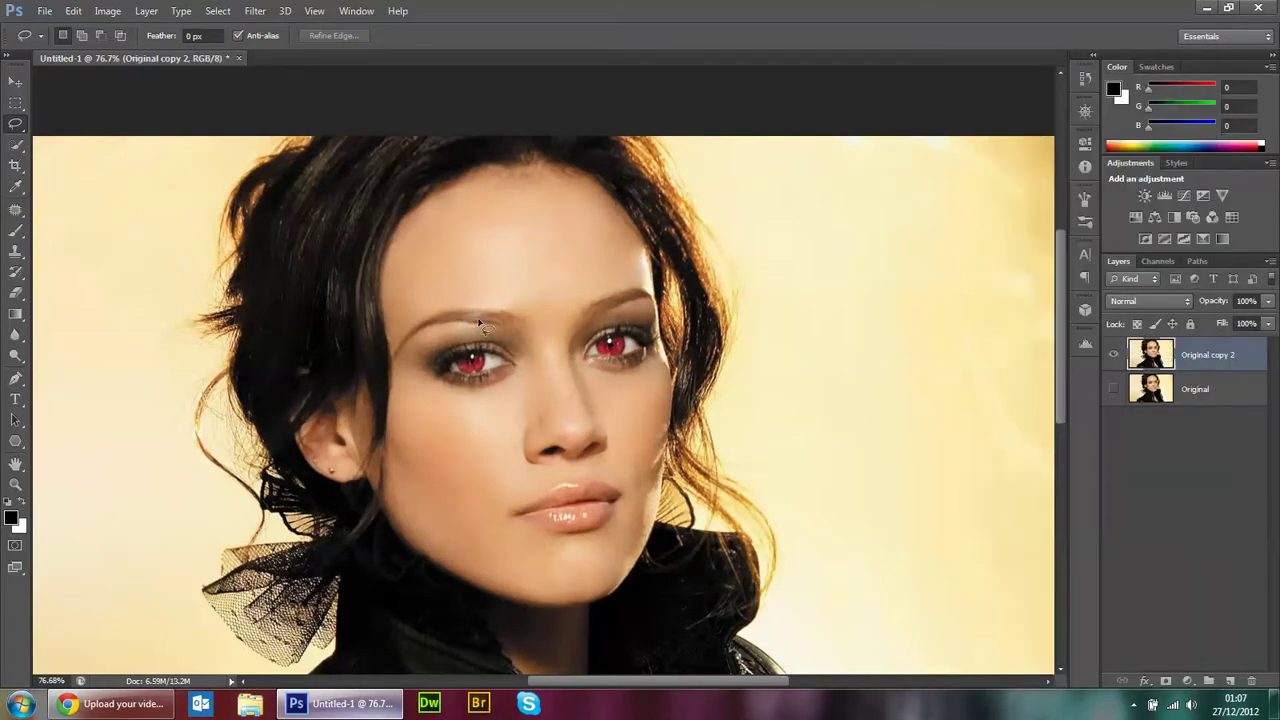
pyautogui.scroll(2, 480, 323)
pyautogui.scroll(1, 480, 323)
# In Liquify, pick the Bloat tool with a brush size of about 200
pyautogui.click(254, 11)
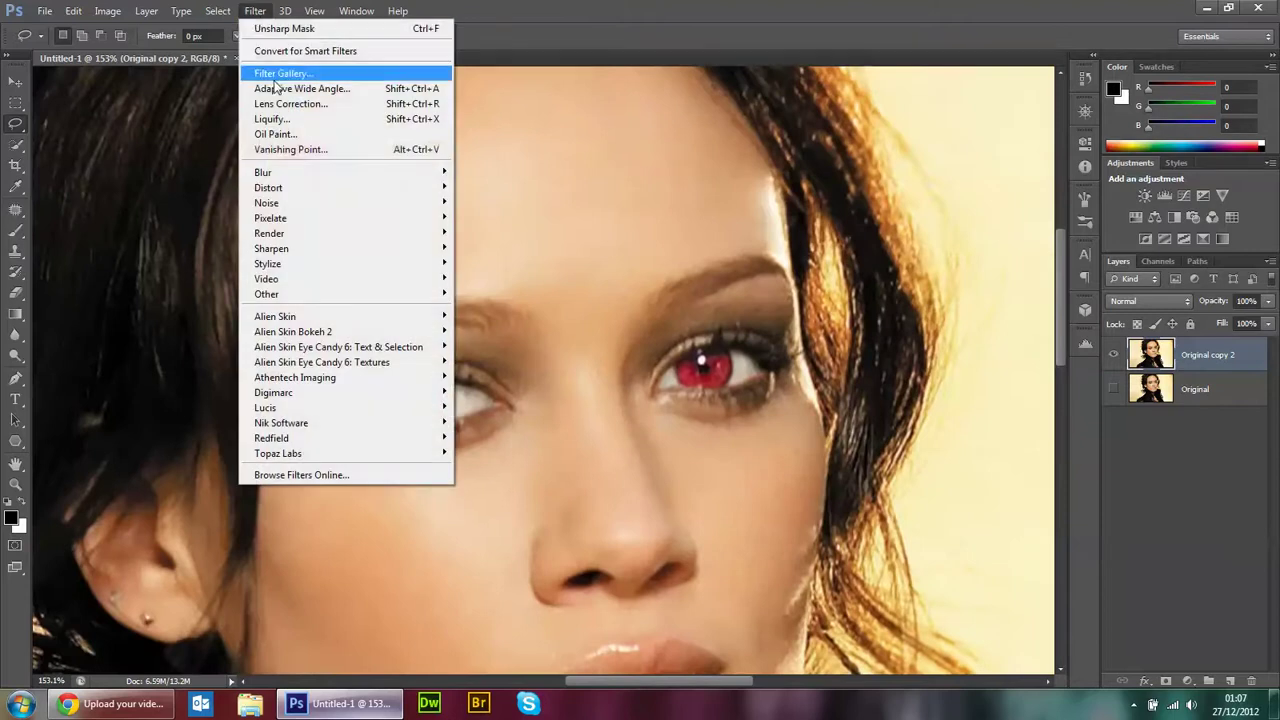
pyautogui.click(282, 118)
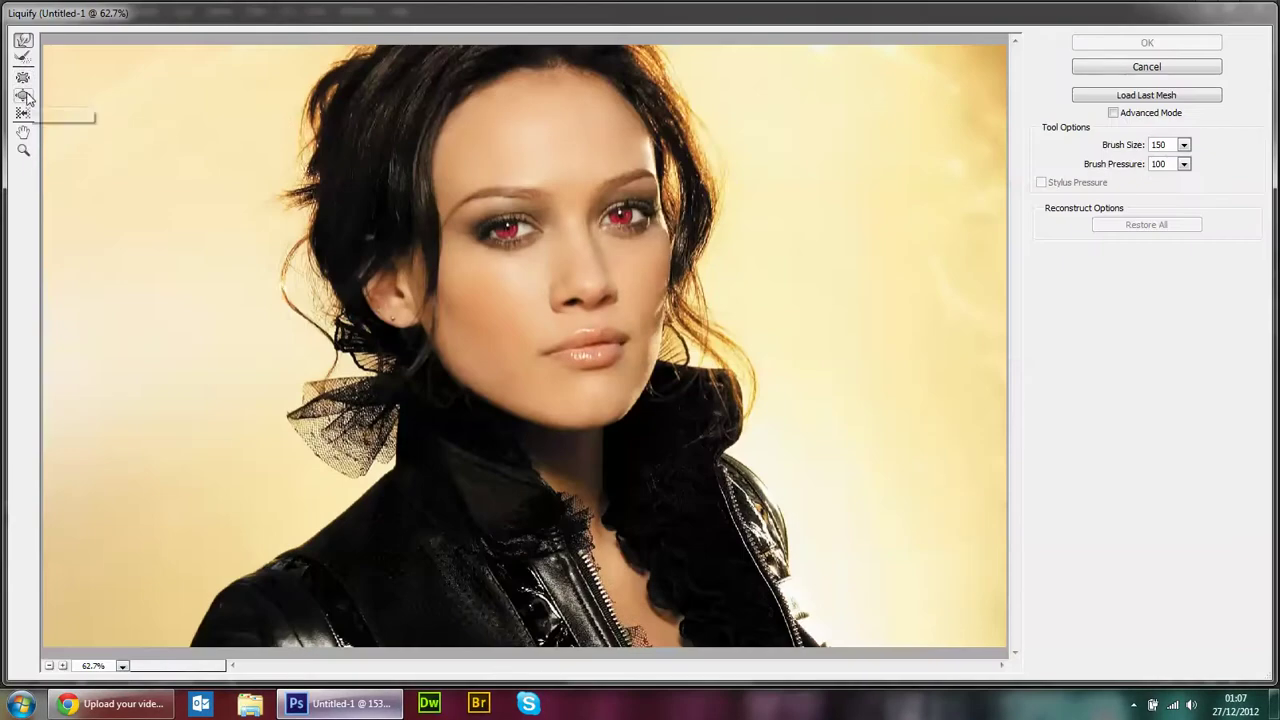
pyautogui.click(24, 95)
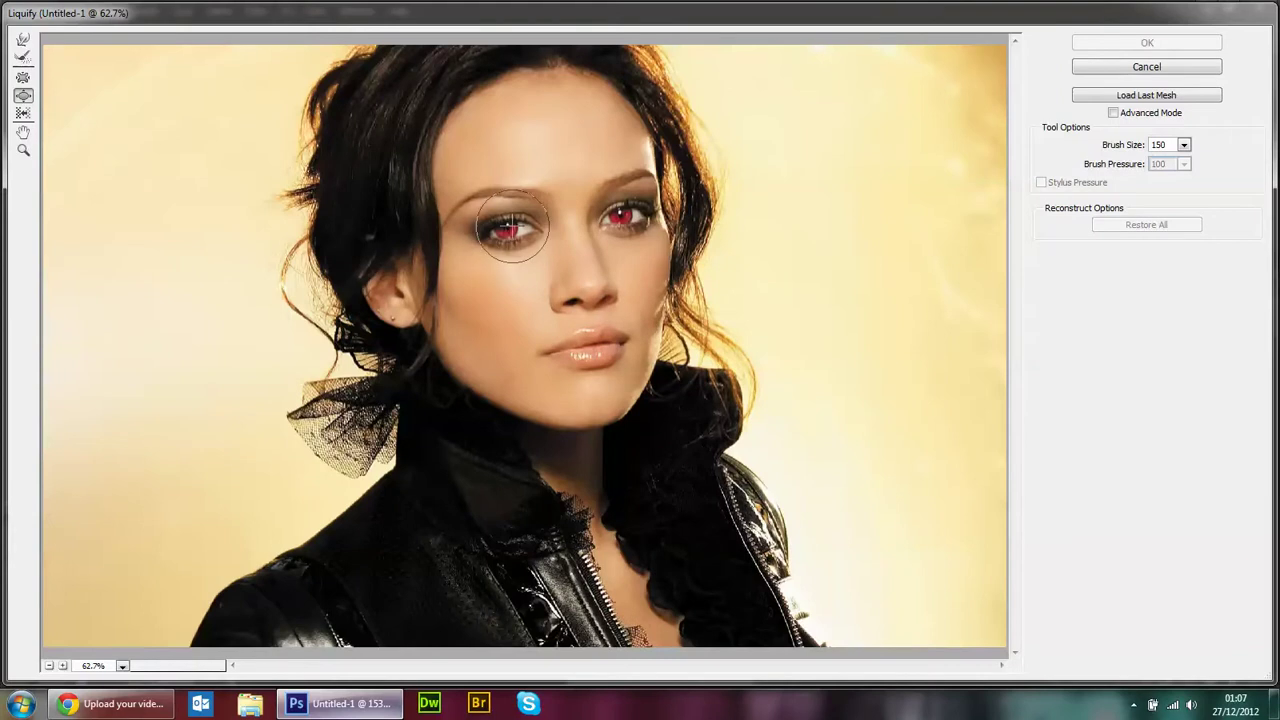
pyautogui.press(']')
pyautogui.press(']')
pyautogui.press(']')
pyautogui.press(']')
pyautogui.press(']')
pyautogui.press(']')
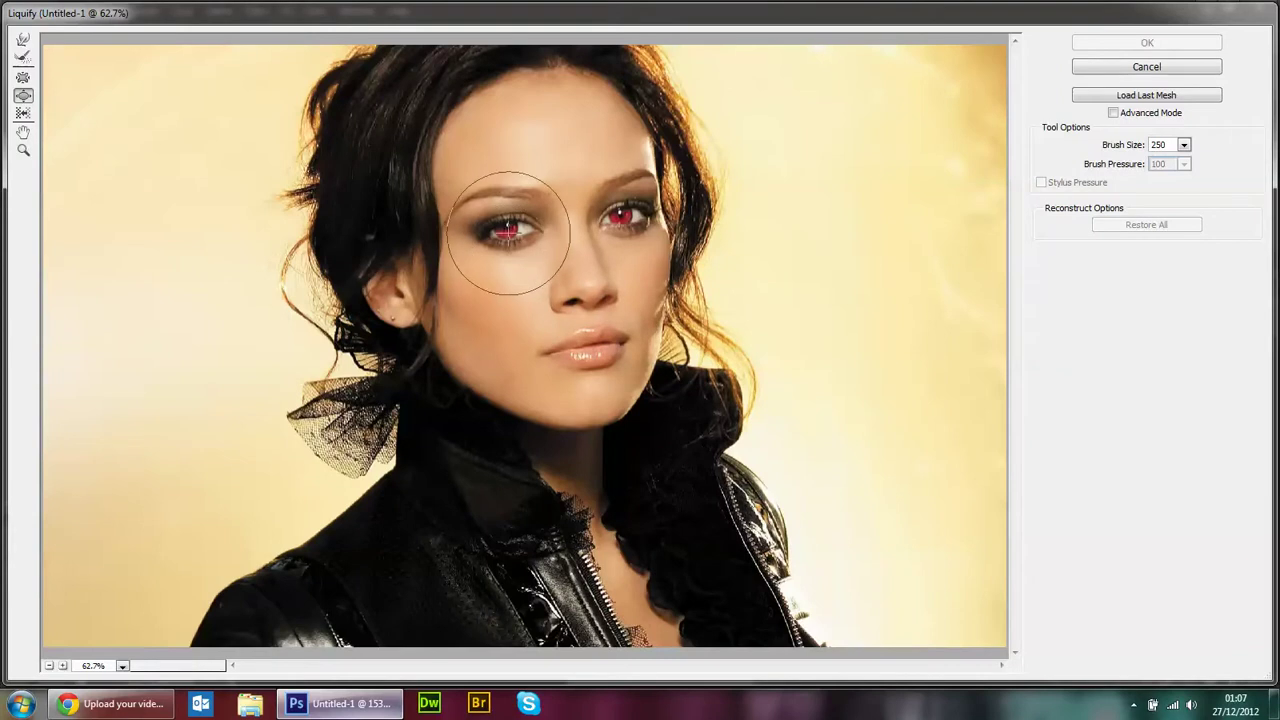
pyautogui.press(']')
pyautogui.press(']')
pyautogui.press('[')
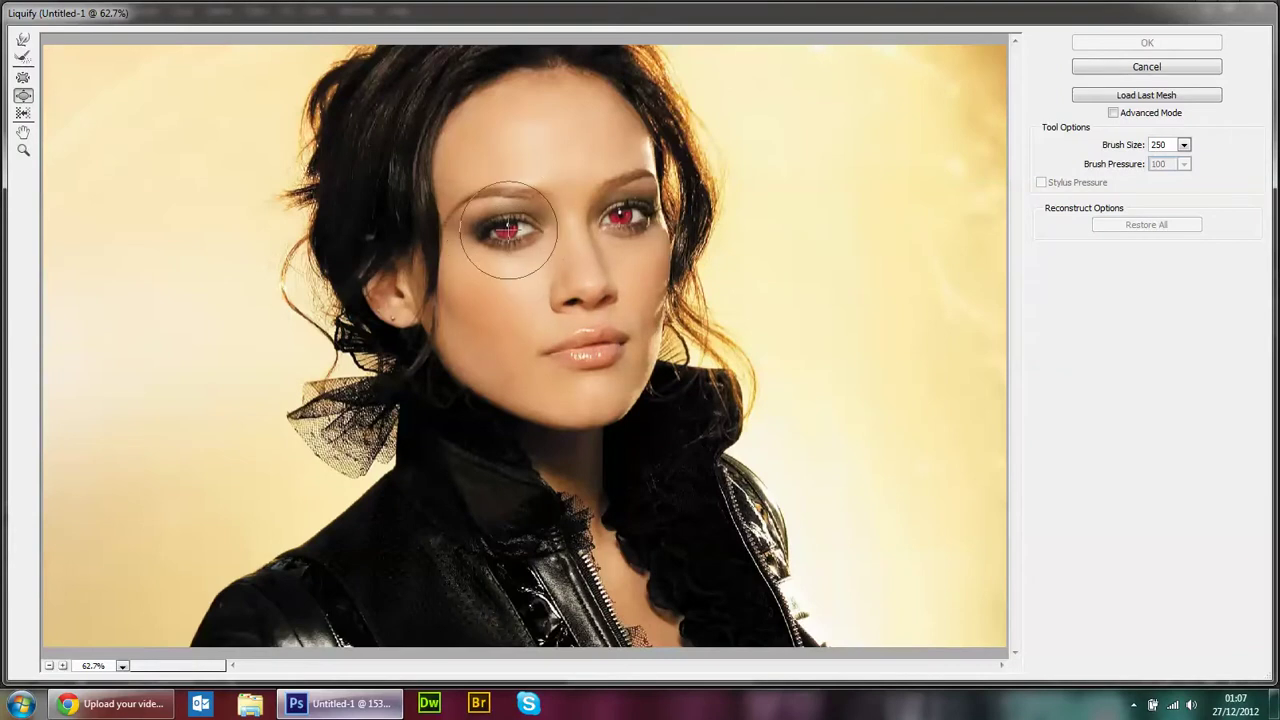
pyautogui.press(']')
pyautogui.press(']')
pyautogui.press('[')
pyautogui.press('[')
# Bloat the left and right eyes and apply the Liquify distortion
pyautogui.click(506, 230)
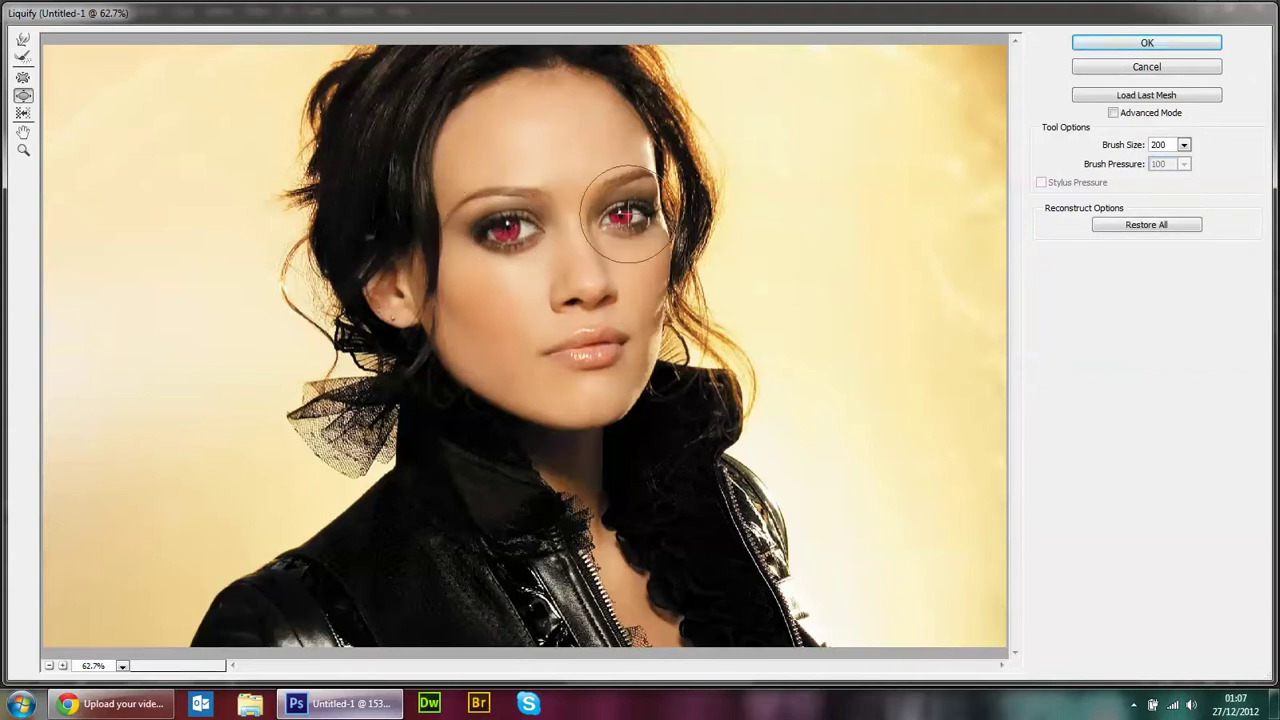
pyautogui.click(620, 215)
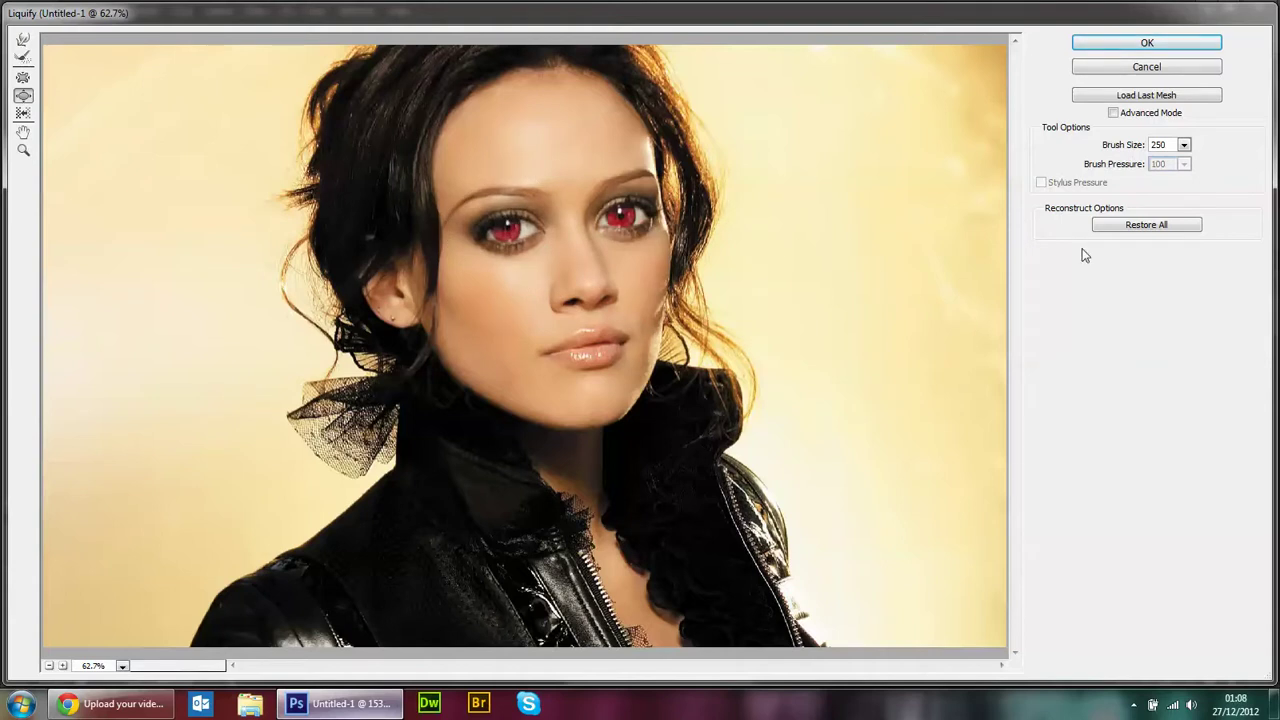
pyautogui.click(1139, 43)
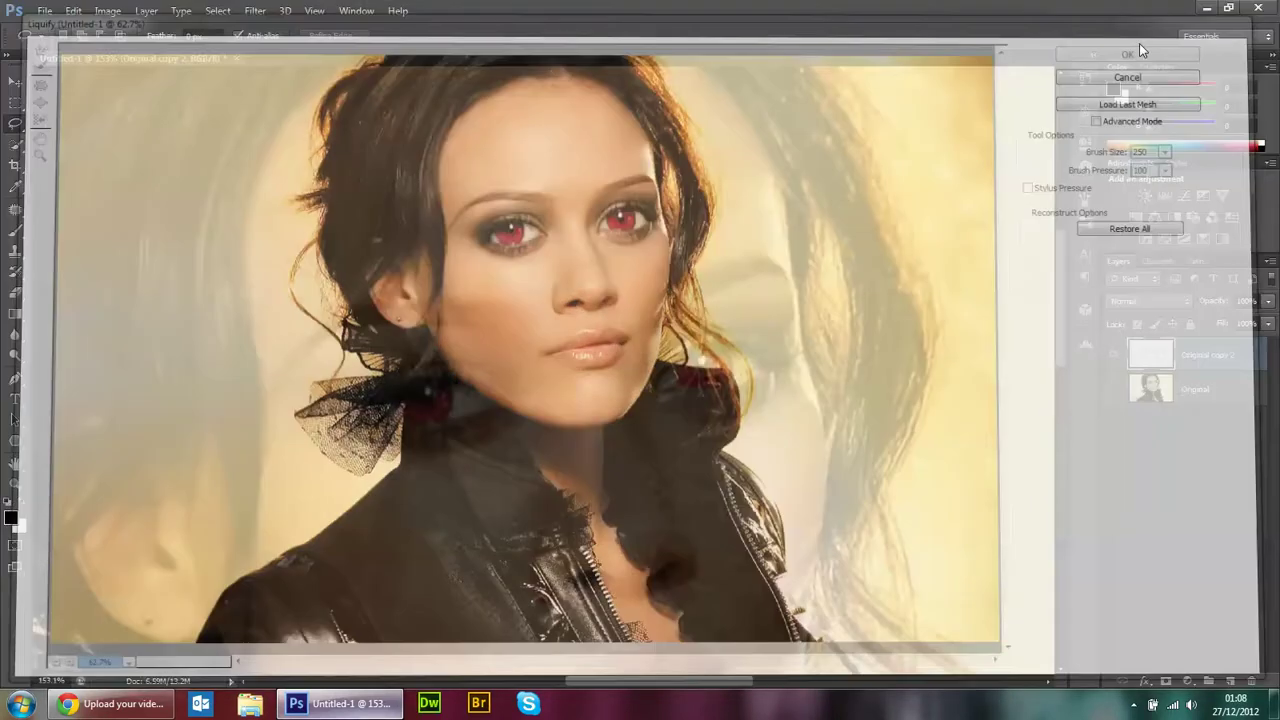
# Lasso around the left eye, following its upper and lower lids
pyautogui.scroll(-2, 910, 345)
pyautogui.scroll(-2, 891, 346)
pyautogui.scroll(-1, 729, 321)
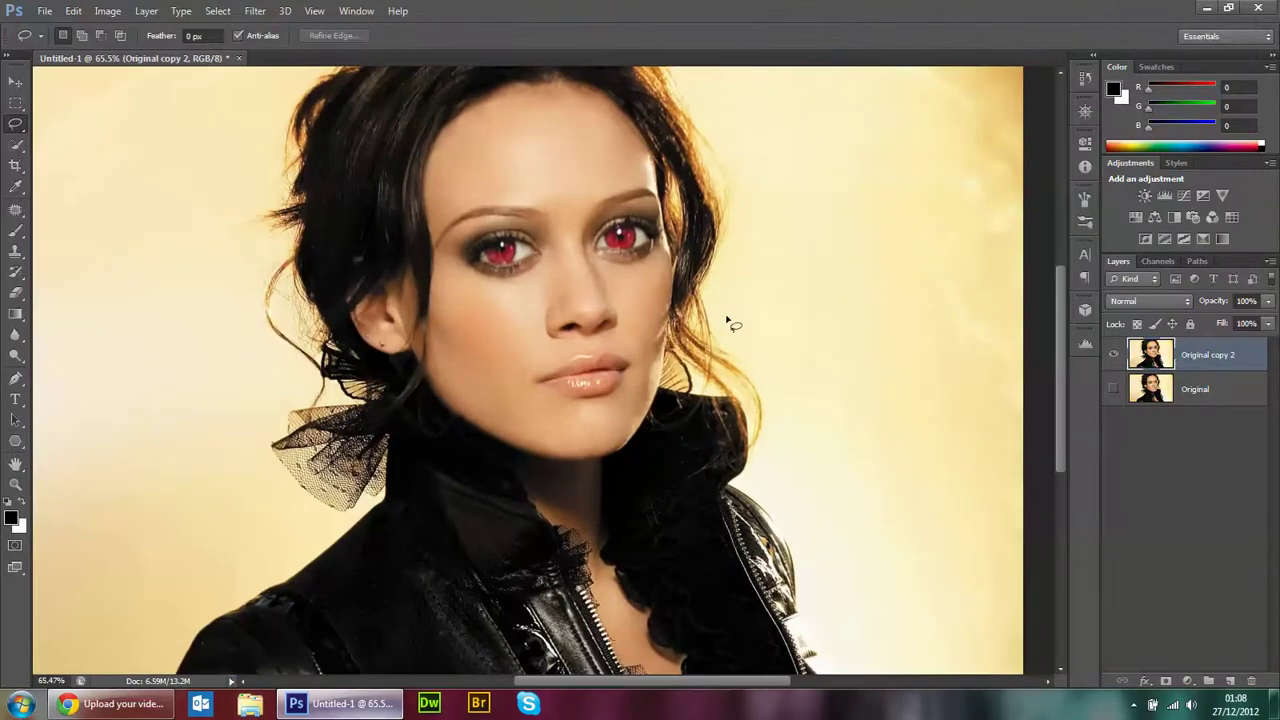
pyautogui.scroll(1, 680, 210)
pyautogui.scroll(1, 600, 190)
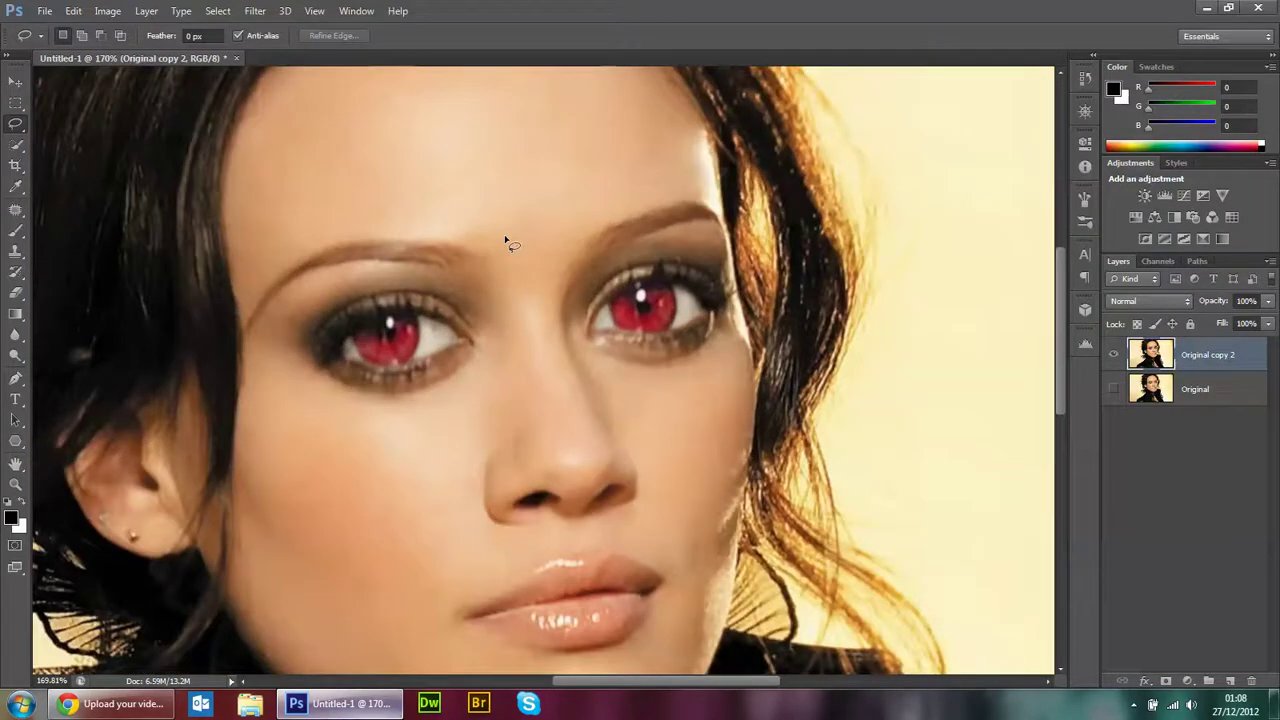
pyautogui.scroll(1, 495, 240)
pyautogui.scroll(1, 470, 237)
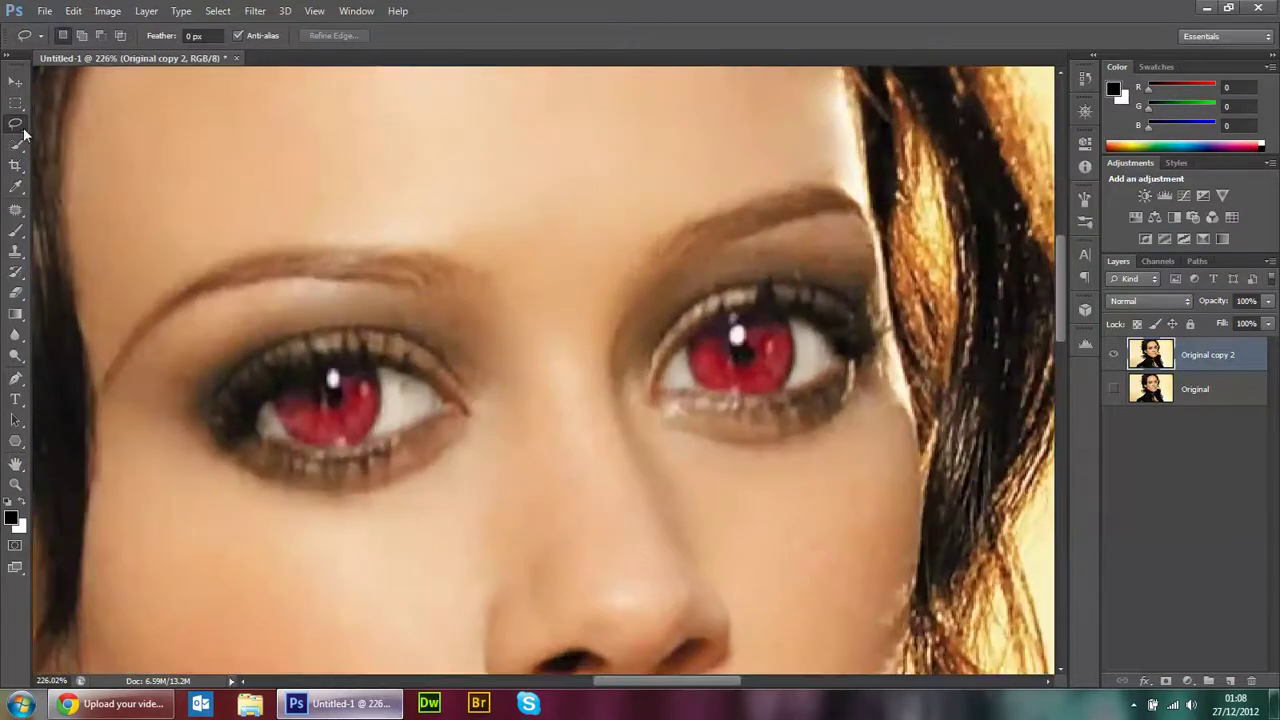
pyautogui.scroll(3, 230, 430)
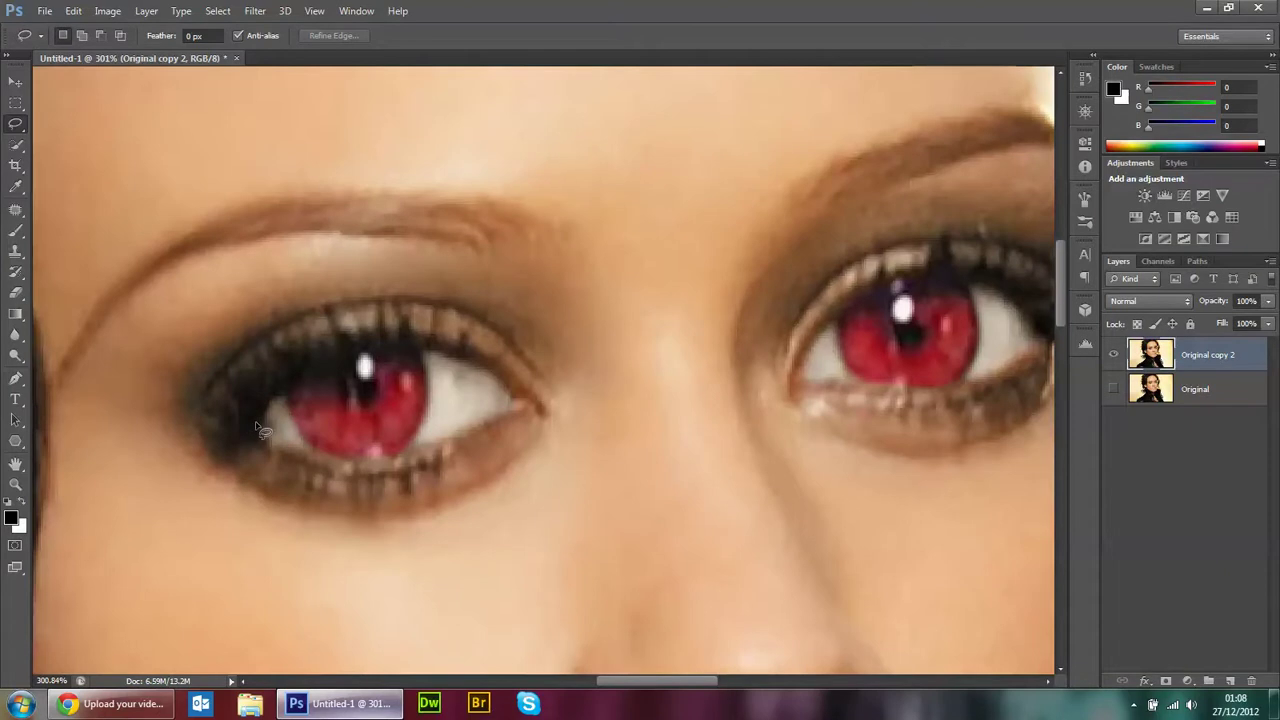
pyautogui.moveTo(251, 430)
pyautogui.mouseDown()
pyautogui.moveTo(450, 355)
pyautogui.moveTo(525, 380)
pyautogui.moveTo(540, 412)
pyautogui.moveTo(414, 458)
pyautogui.moveTo(316, 456)
pyautogui.moveTo(251, 430)
pyautogui.mouseUp()
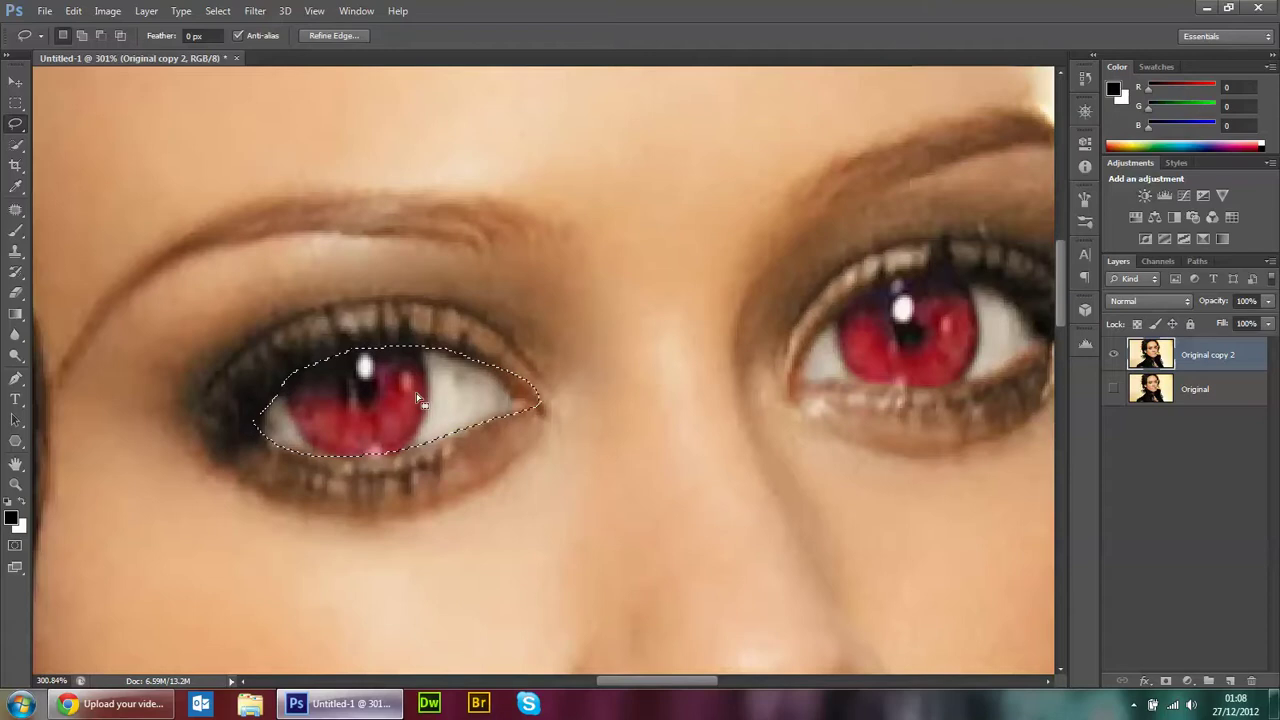
pyautogui.scroll(1, 530, 388)
pyautogui.scroll(1, 530, 388)
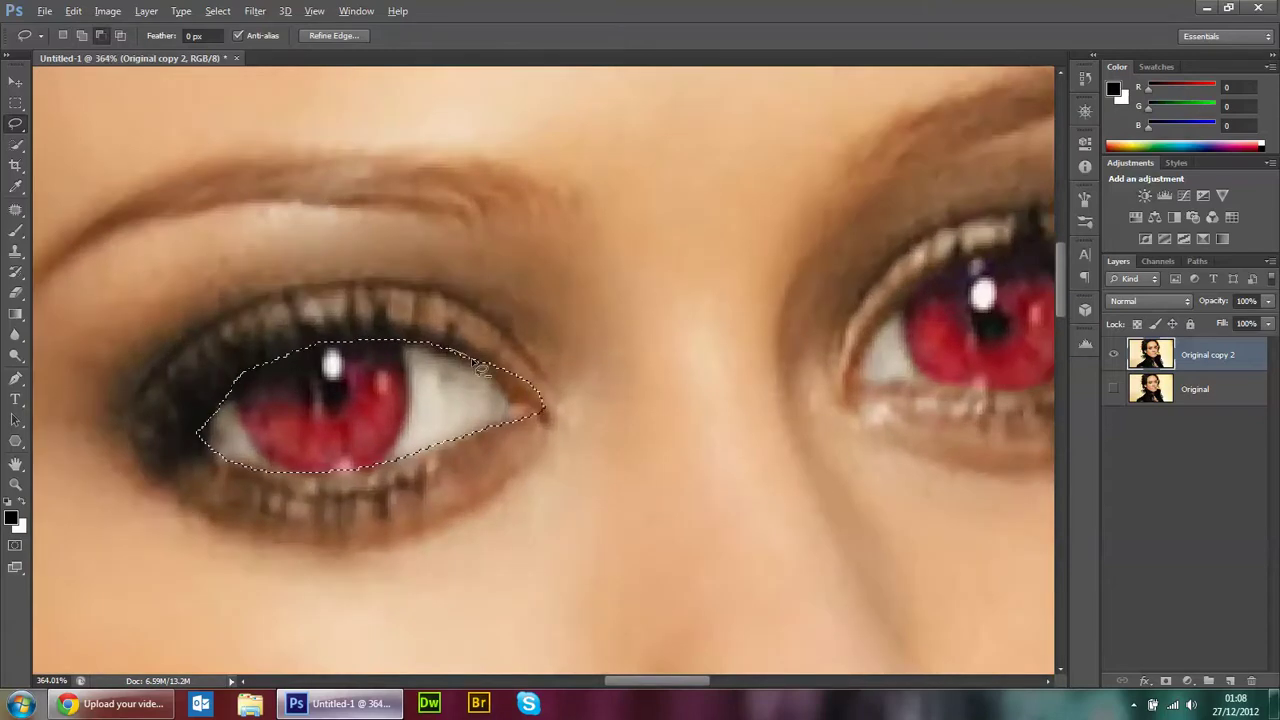
pyautogui.moveTo(500, 383)
pyautogui.mouseDown()
pyautogui.moveTo(462, 316)
pyautogui.moveTo(445, 322)
pyautogui.mouseUp()
# Add the right eye to the selection with a second lasso outline
pyautogui.scroll(-2, 470, 325)
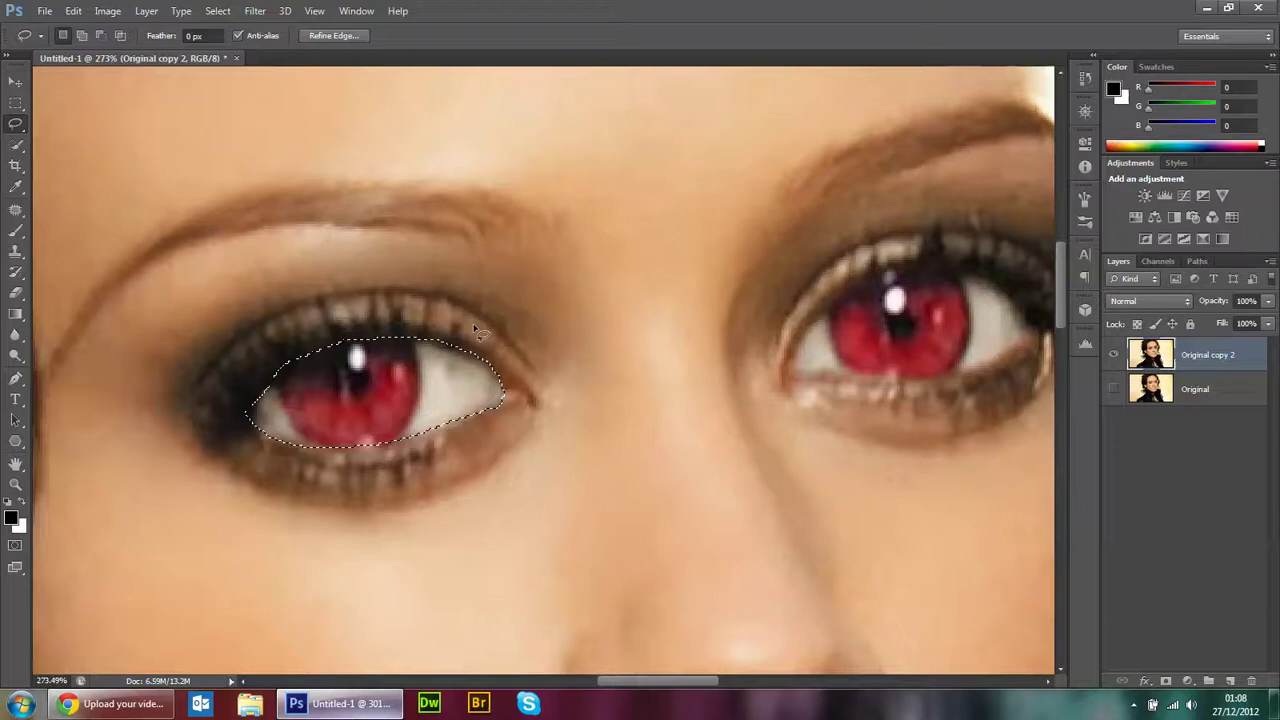
pyautogui.scroll(-6, 470, 325)
pyautogui.scroll(3, 697, 320)
pyautogui.scroll(2, 357, 443)
pyautogui.scroll(-1, 330, 460)
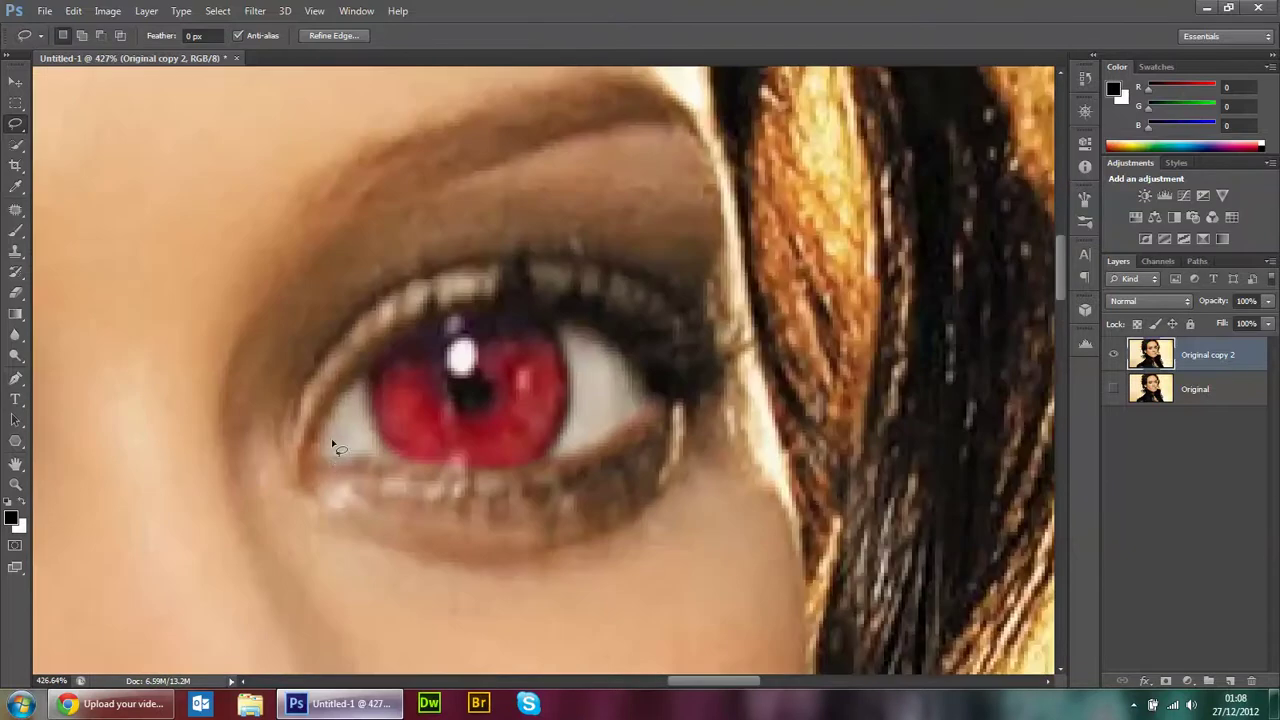
pyautogui.moveTo(312, 462)
pyautogui.mouseDown()
pyautogui.moveTo(455, 323)
pyautogui.moveTo(662, 408)
pyautogui.moveTo(521, 470)
pyautogui.mouseUp()
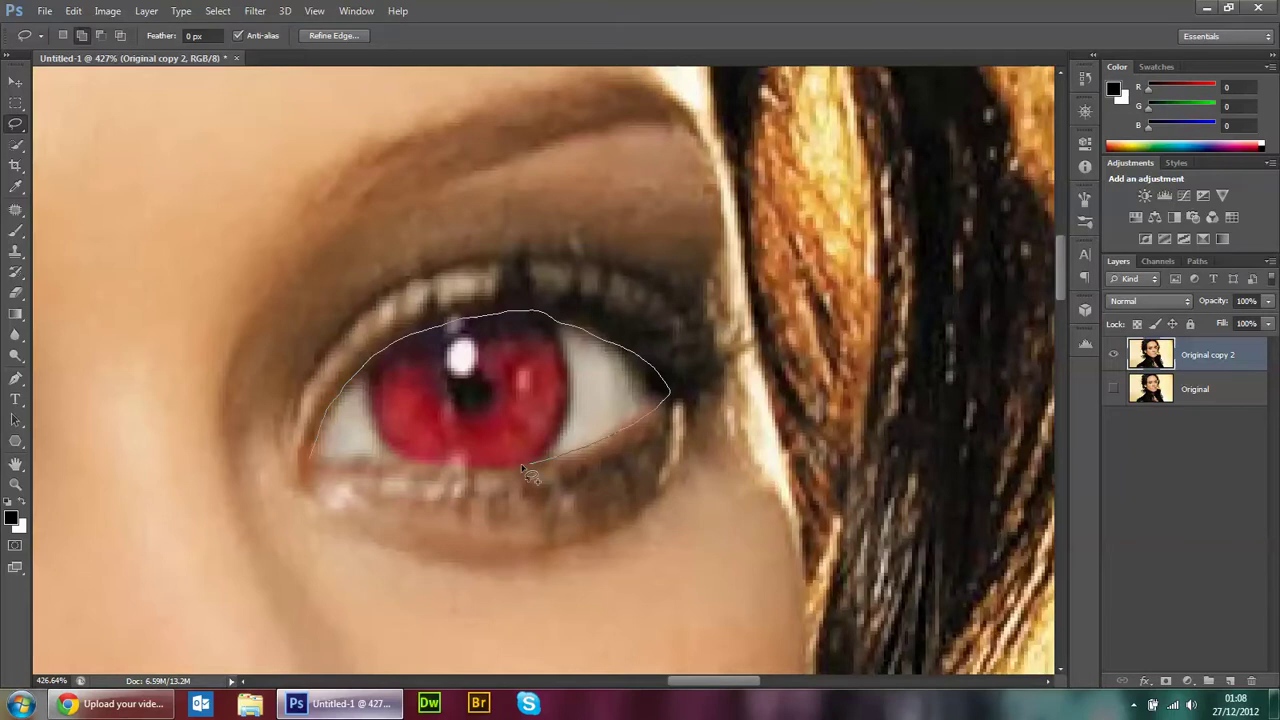
pyautogui.moveTo(340, 470)
pyautogui.mouseDown()
pyautogui.moveTo(308, 462)
pyautogui.moveTo(475, 479)
pyautogui.moveTo(352, 500)
pyautogui.moveTo(291, 457)
pyautogui.moveTo(300, 463)
pyautogui.mouseUp()
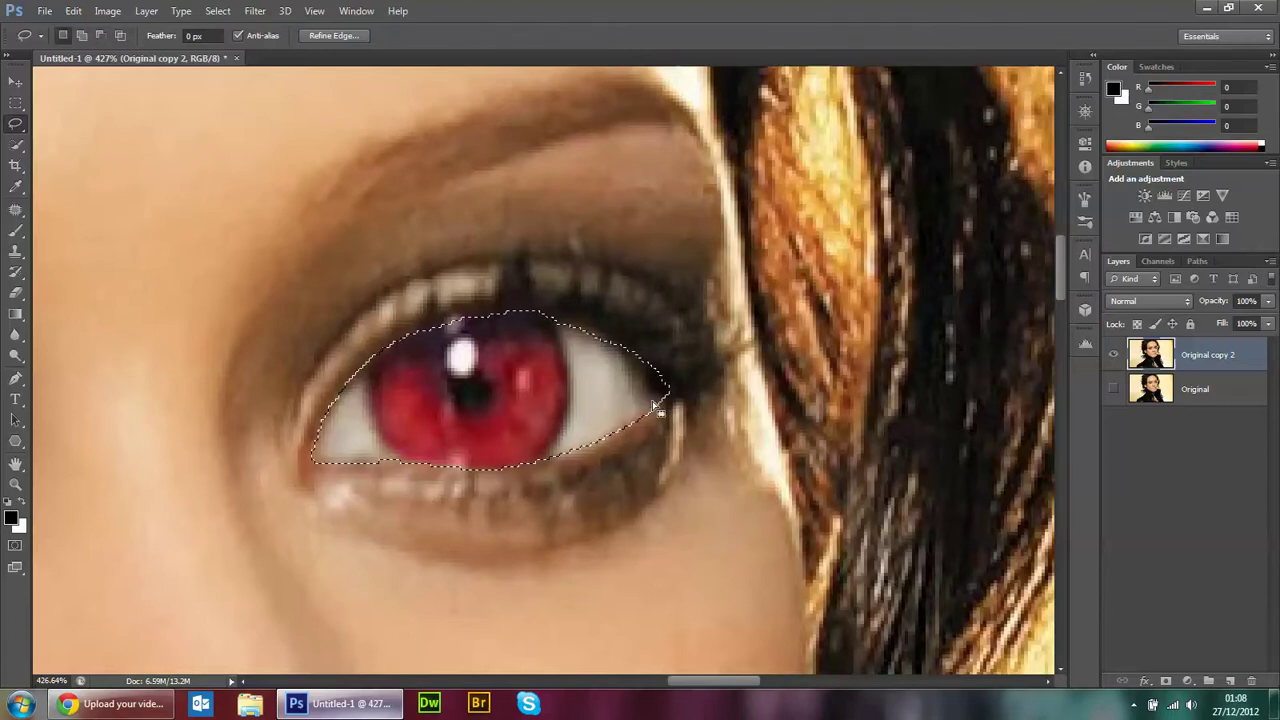
pyautogui.keyDown('alt'); pyautogui.scroll(-4, 628, 368); pyautogui.keyUp('alt')
pyautogui.scroll(-2, 550, 303)
pyautogui.scroll(-1, 429, 309)
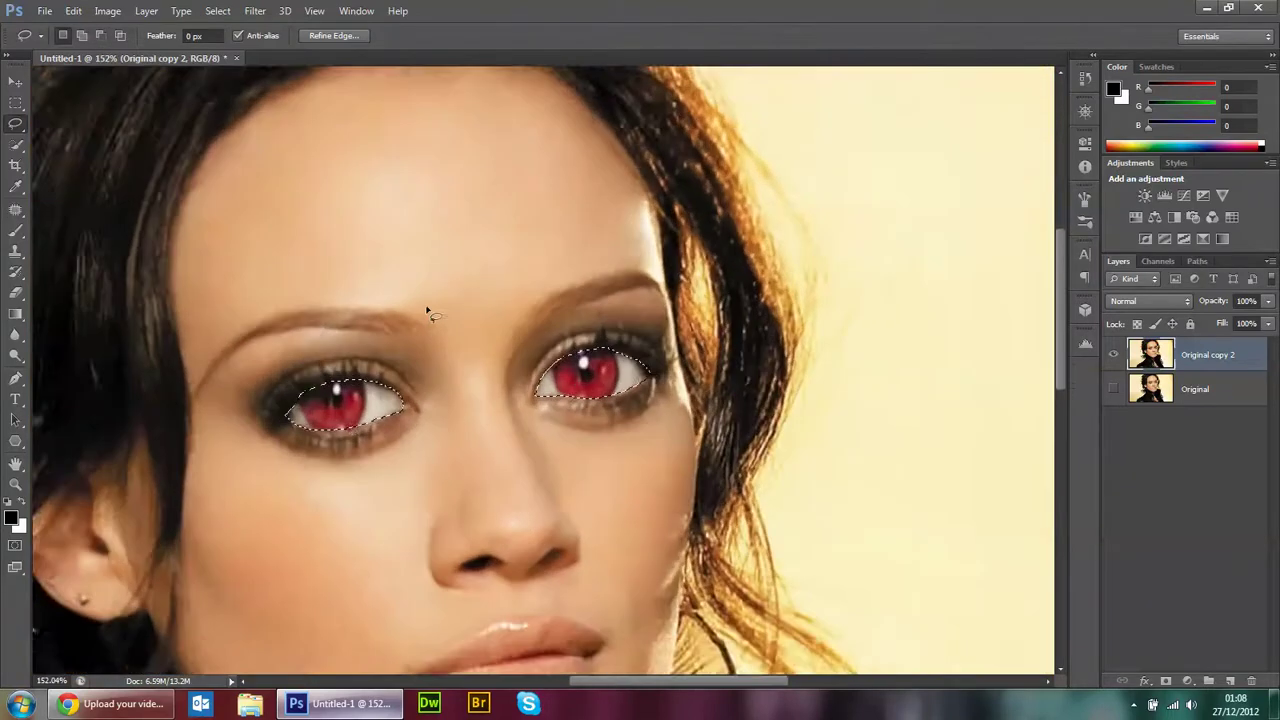
pyautogui.scroll(1, 457, 354)
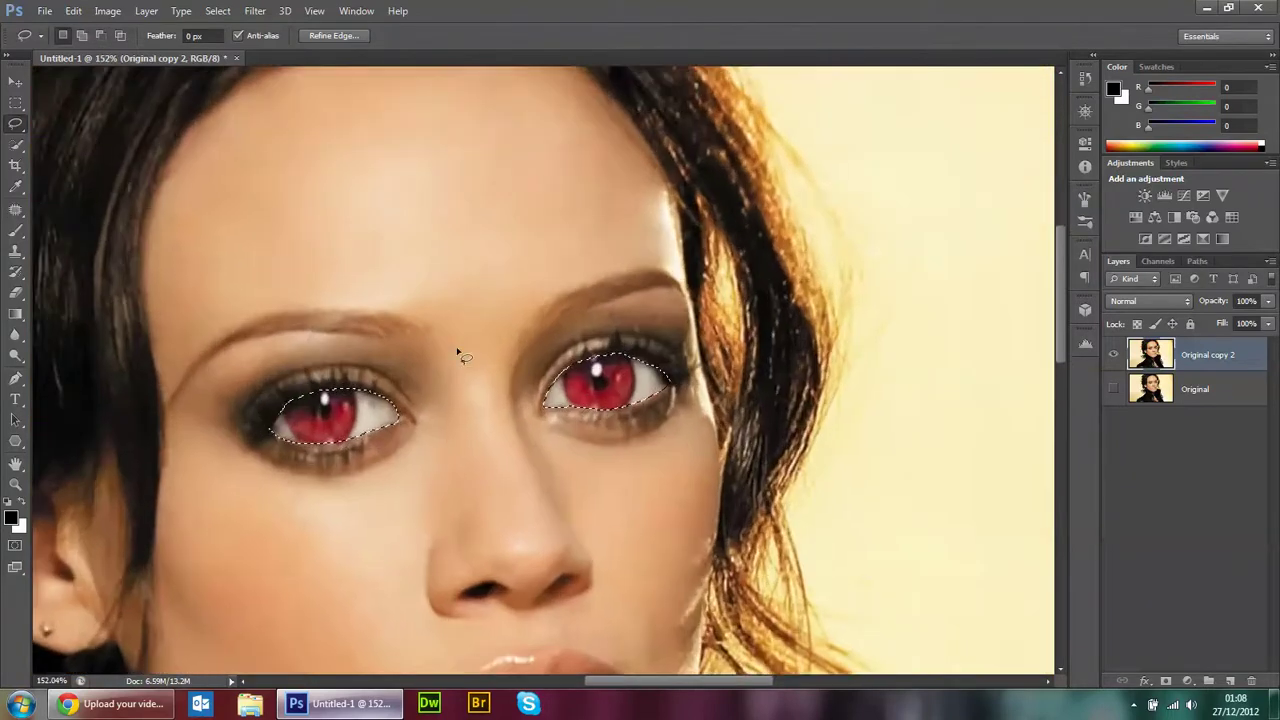
# Refine the eye selection's Smooth, Feather and Shift Edge, outputting a new masked layer
pyautogui.click(217, 11)
pyautogui.click(273, 172)
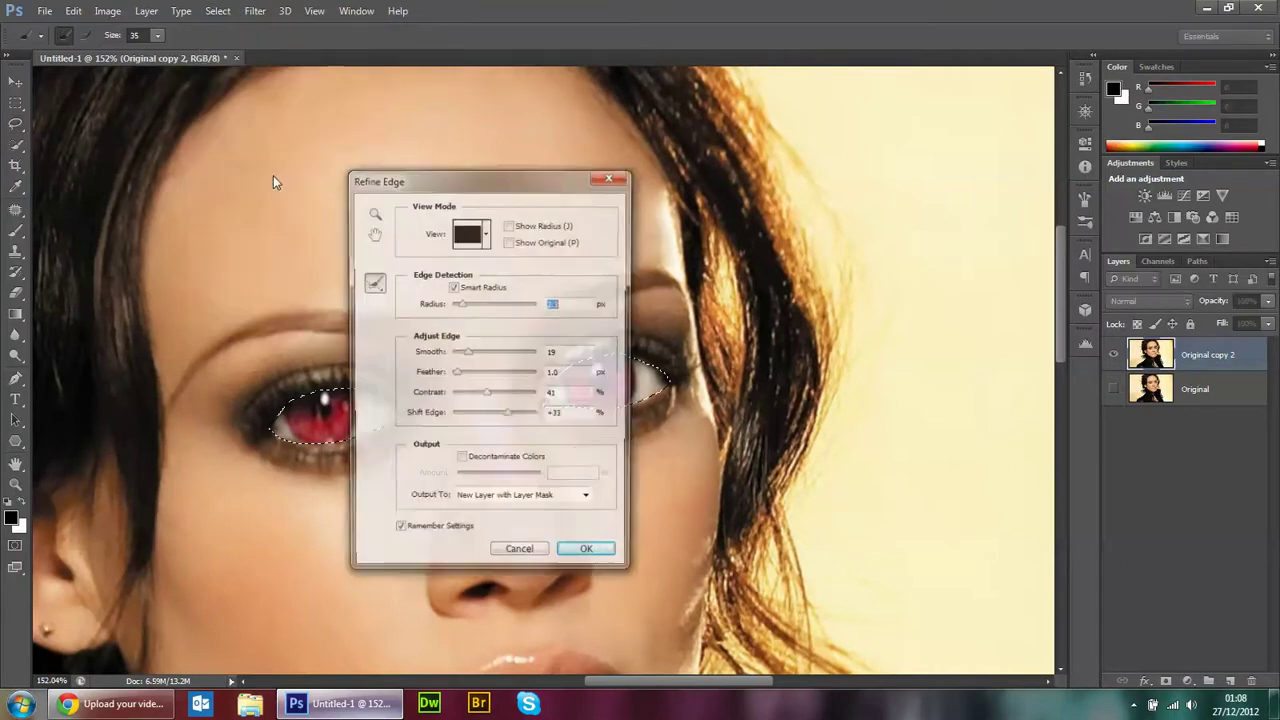
pyautogui.moveTo(512, 180)
pyautogui.mouseDown()
pyautogui.moveTo(699, 188)
pyautogui.moveTo(889, 150)
pyautogui.mouseUp()
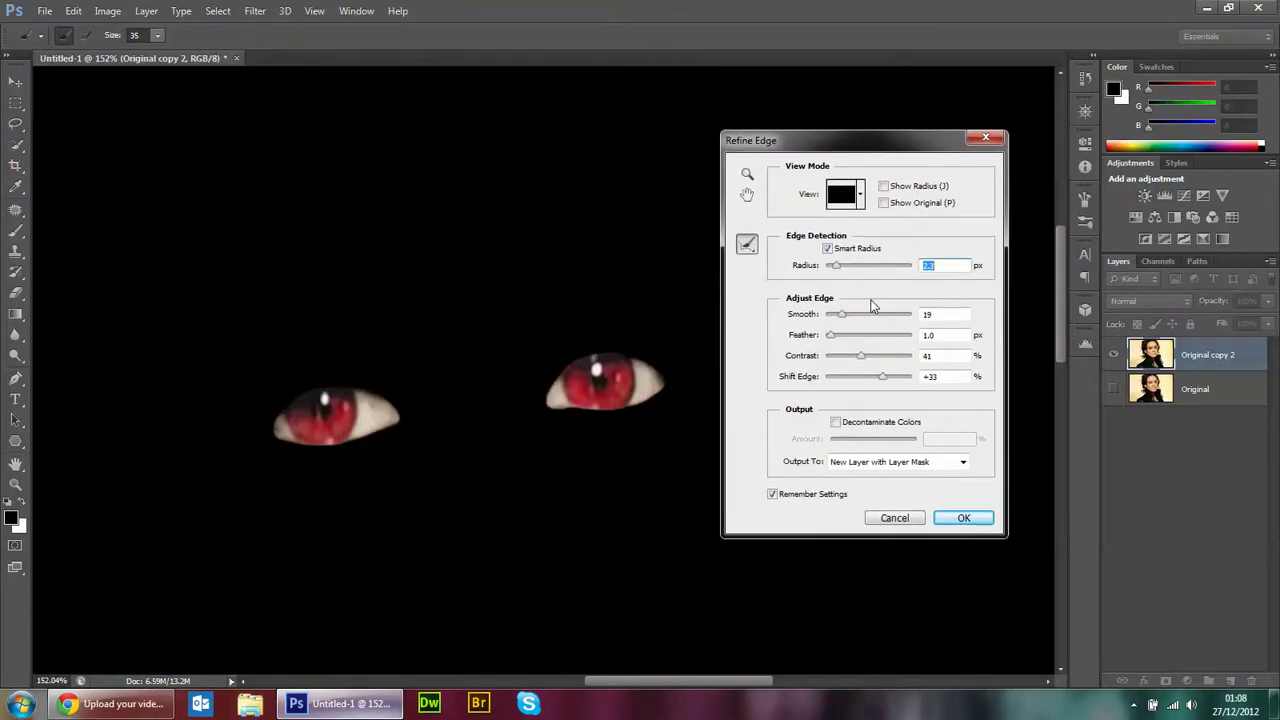
pyautogui.moveTo(843, 315); pyautogui.dragTo(856, 318)
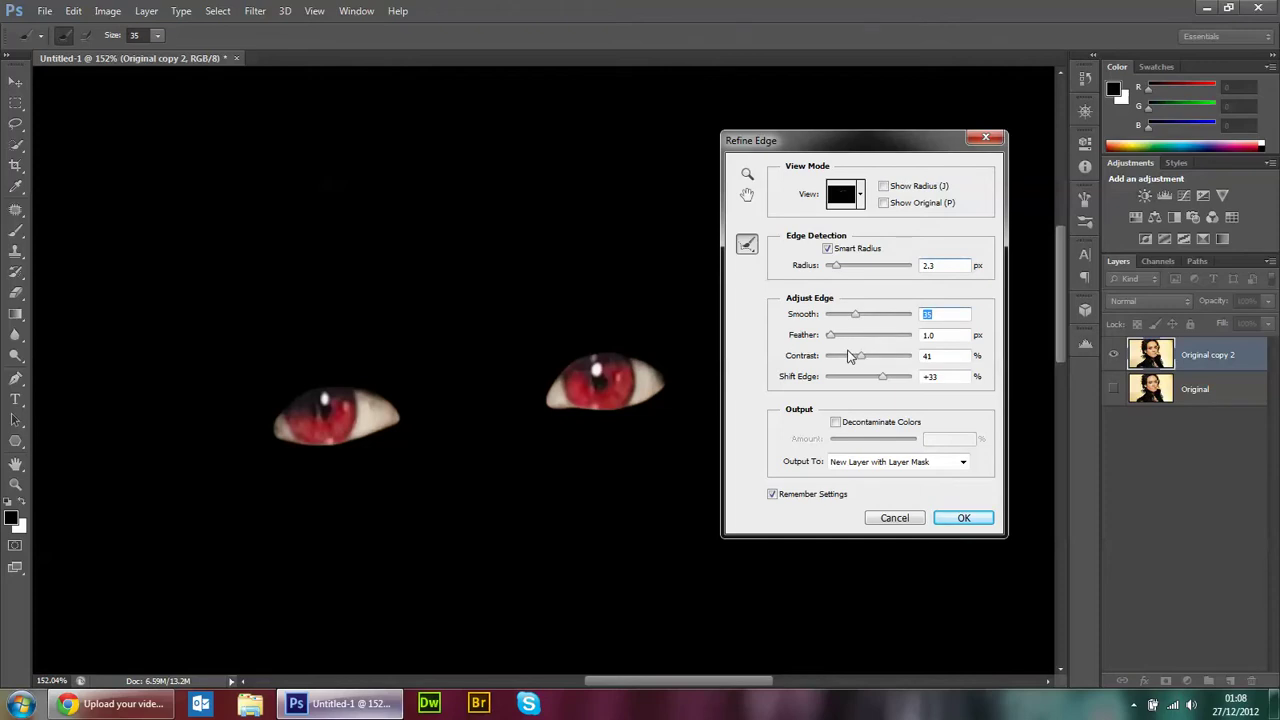
pyautogui.moveTo(881, 377)
pyautogui.mouseDown()
pyautogui.moveTo(895, 381)
pyautogui.moveTo(882, 381)
pyautogui.mouseUp()
pyautogui.moveTo(830, 335); pyautogui.dragTo(836, 335)
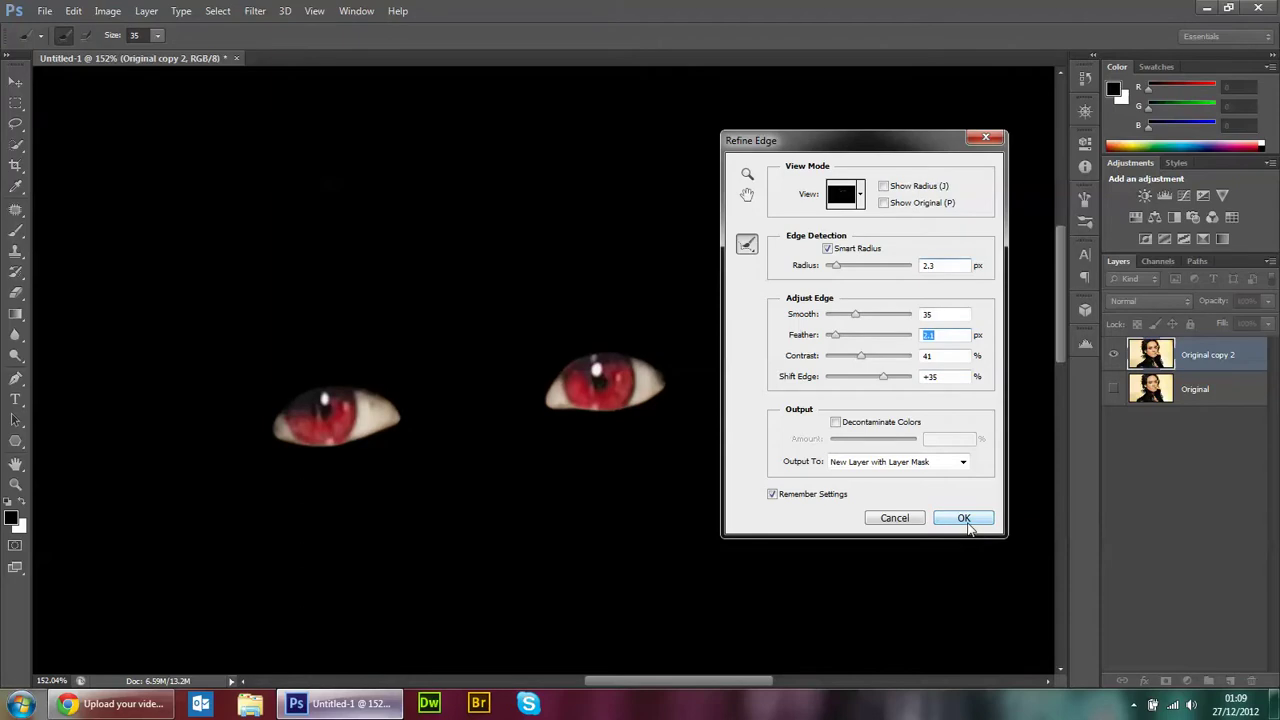
pyautogui.click(881, 377)
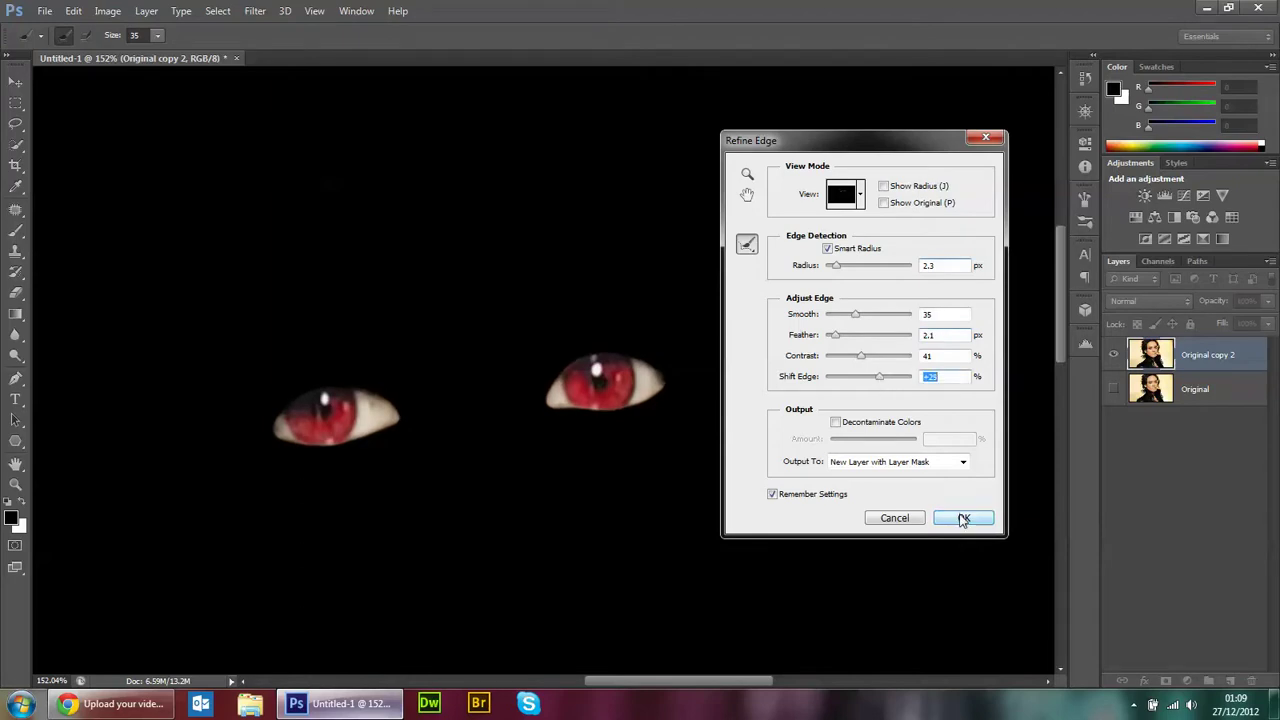
pyautogui.click(963, 519)
# Show the full-face Original copy 2 layer and hide the new eye layer
pyautogui.scroll(-1, 888, 414)
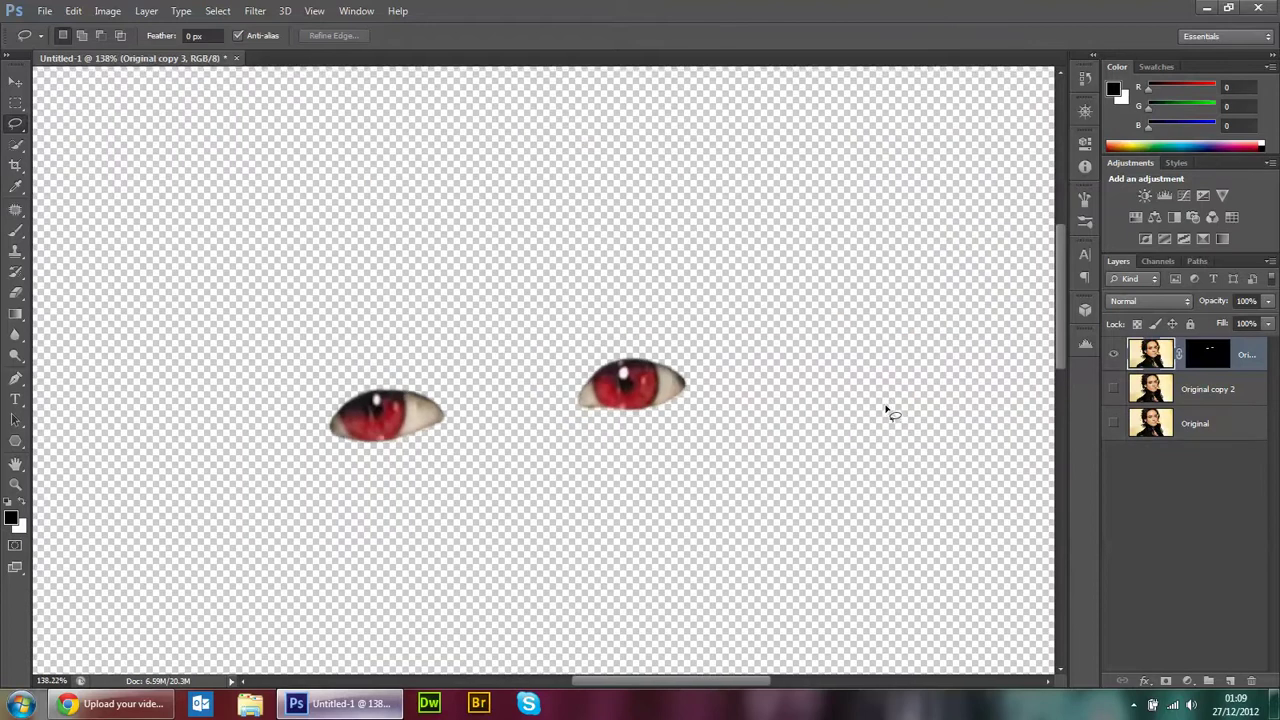
pyautogui.scroll(-1, 888, 414)
pyautogui.scroll(-1, 886, 409)
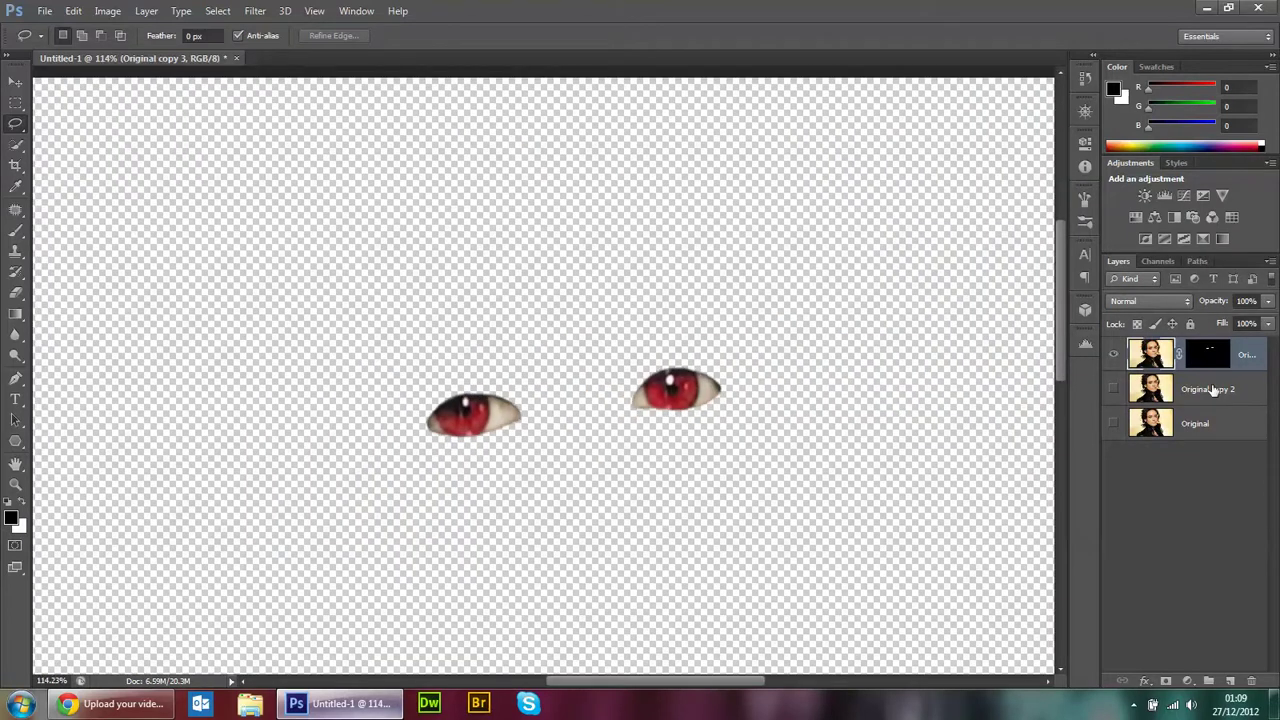
pyautogui.click(1213, 390)
pyautogui.click(1113, 389)
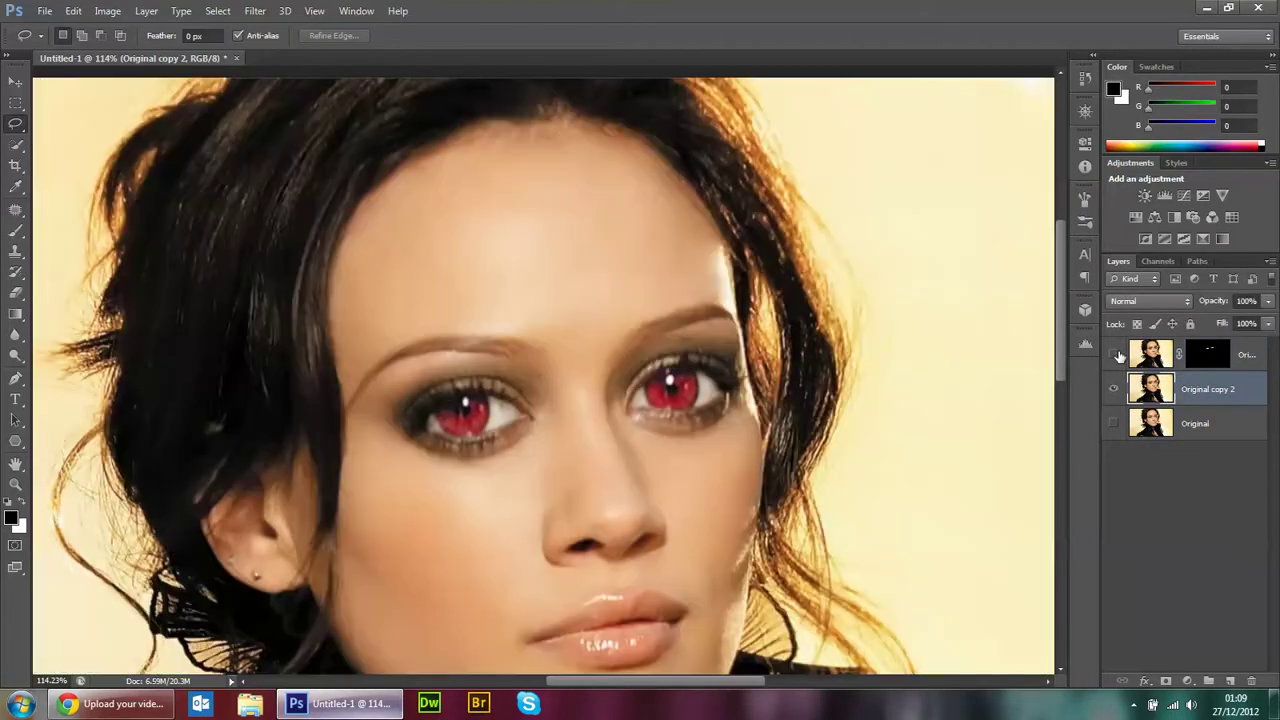
pyautogui.click(108, 11)
pyautogui.moveTo(131, 51)
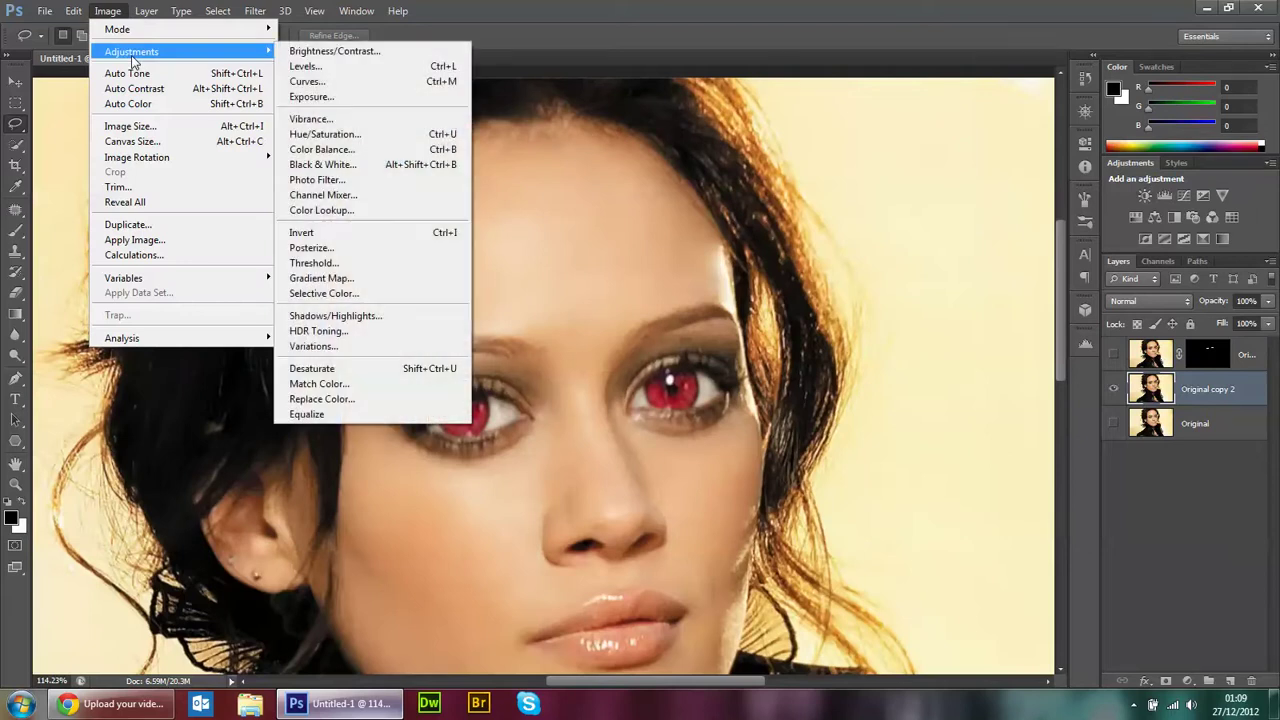
# Convert Original copy 2 to Black & White with Auto and a Reds tweak, then show the eye layer
pyautogui.click(378, 166)
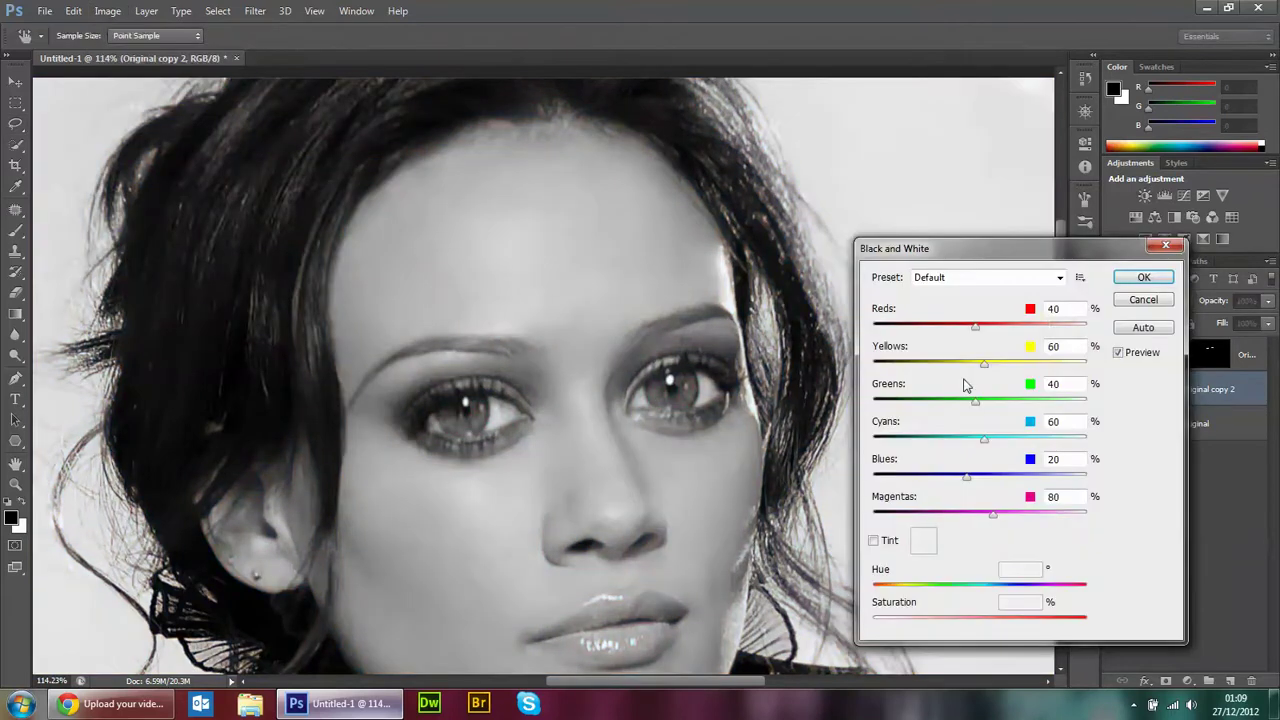
pyautogui.click(1160, 330)
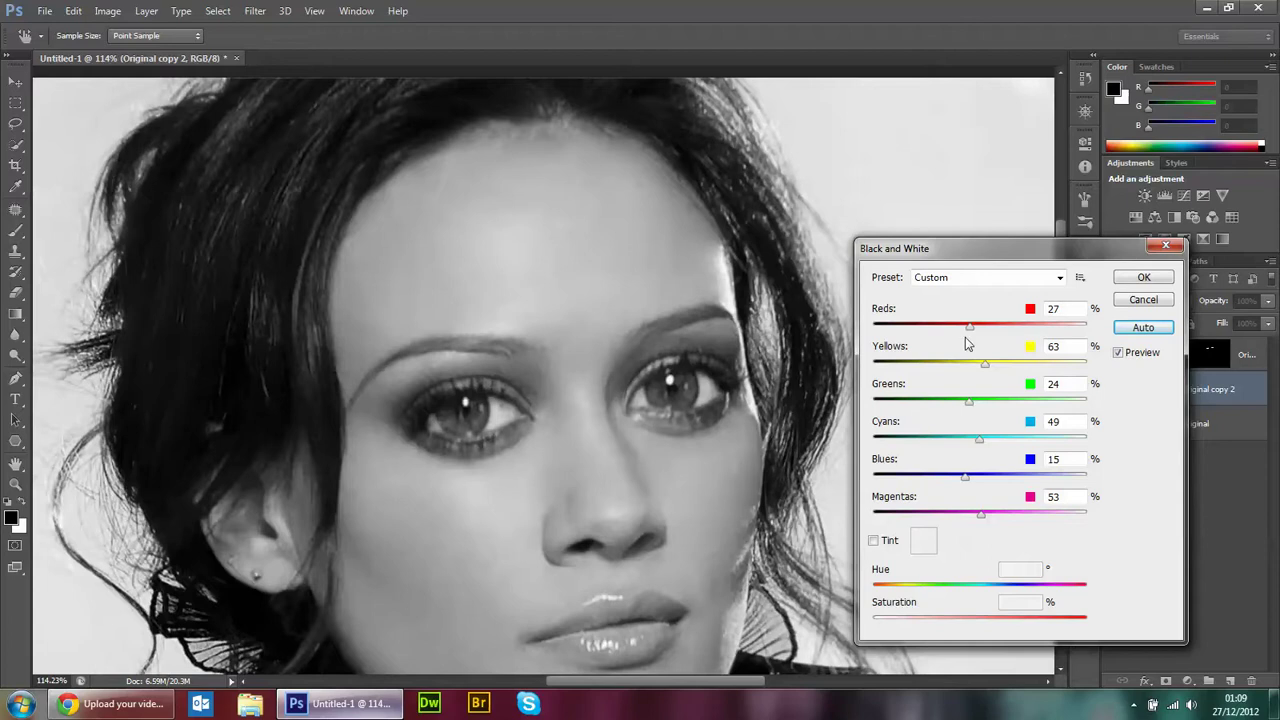
pyautogui.moveTo(968, 327); pyautogui.dragTo(962, 327)
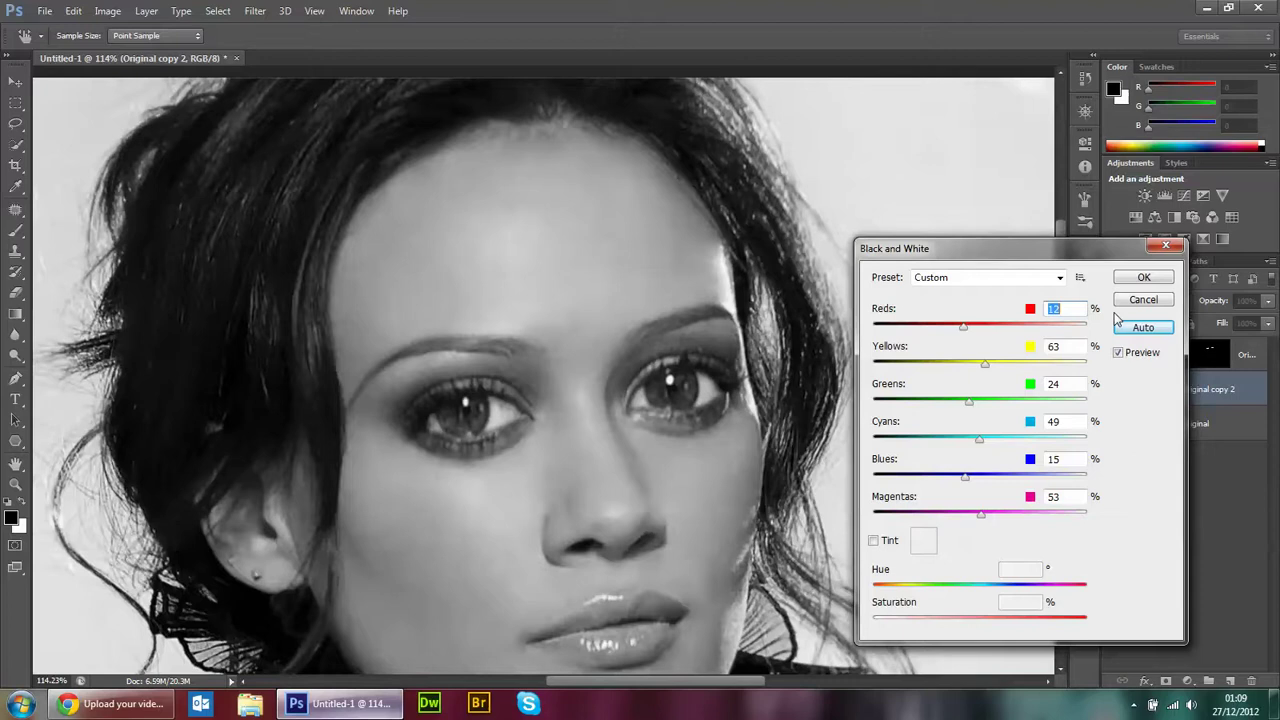
pyautogui.click(1143, 277)
pyautogui.click(1113, 355)
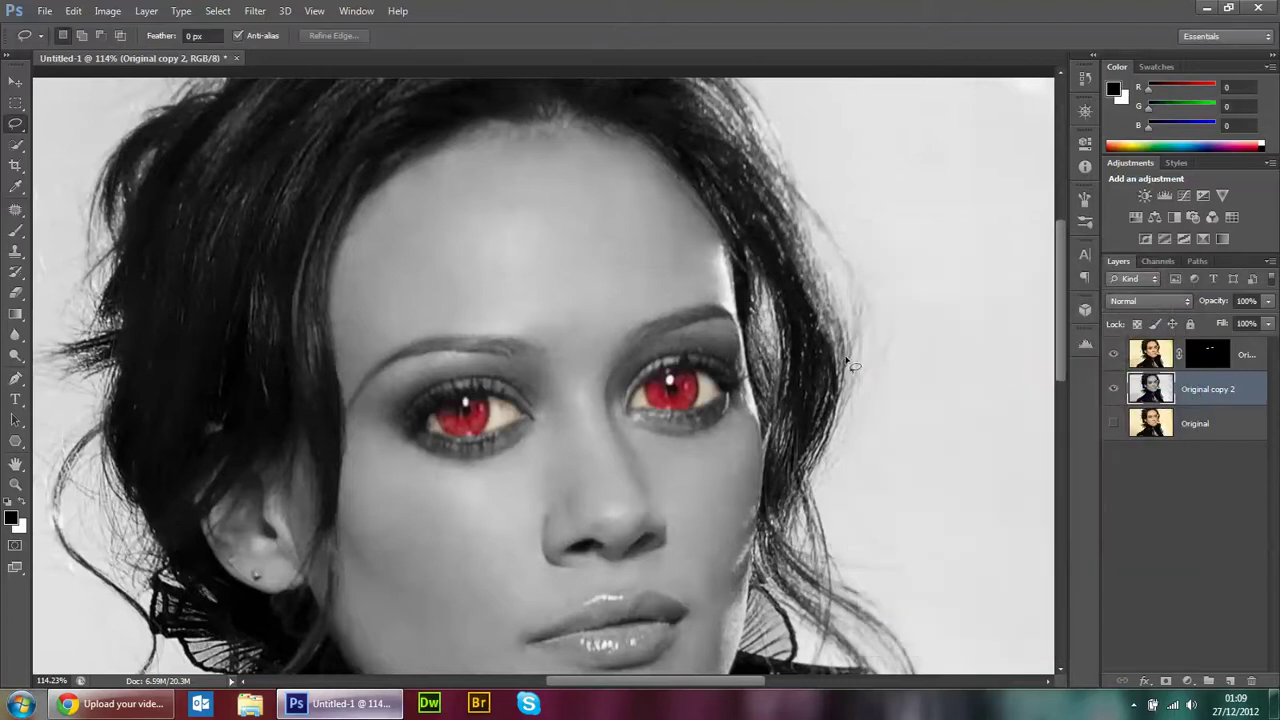
pyautogui.scroll(-2, 848, 355)
pyautogui.scroll(-1, 845, 345)
pyautogui.scroll(-1, 840, 337)
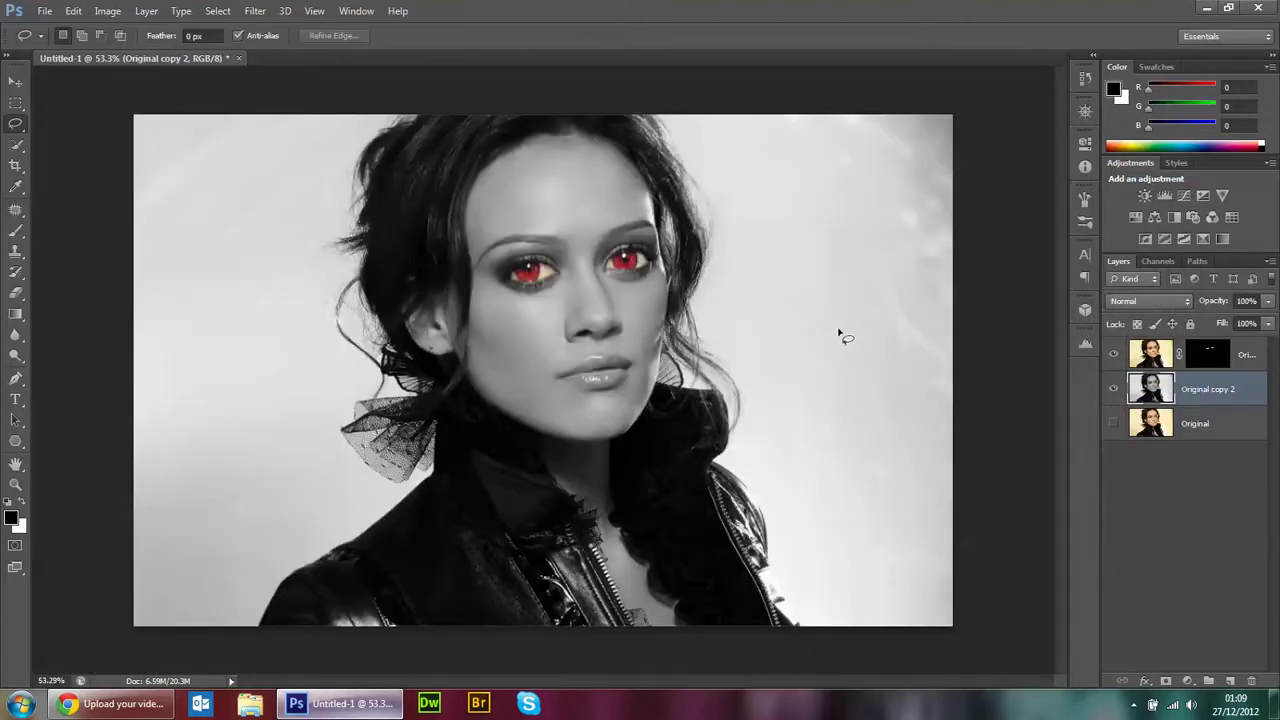